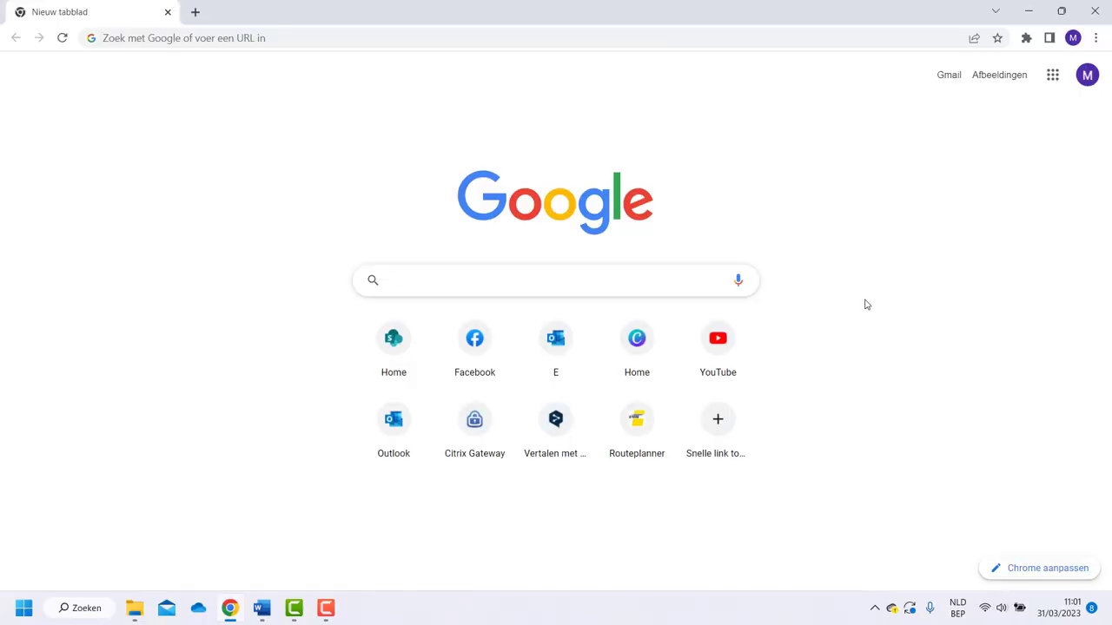
Search Google for 'create oasis account ugent'
{"action": "type", "text": "create oasis account ugent"}
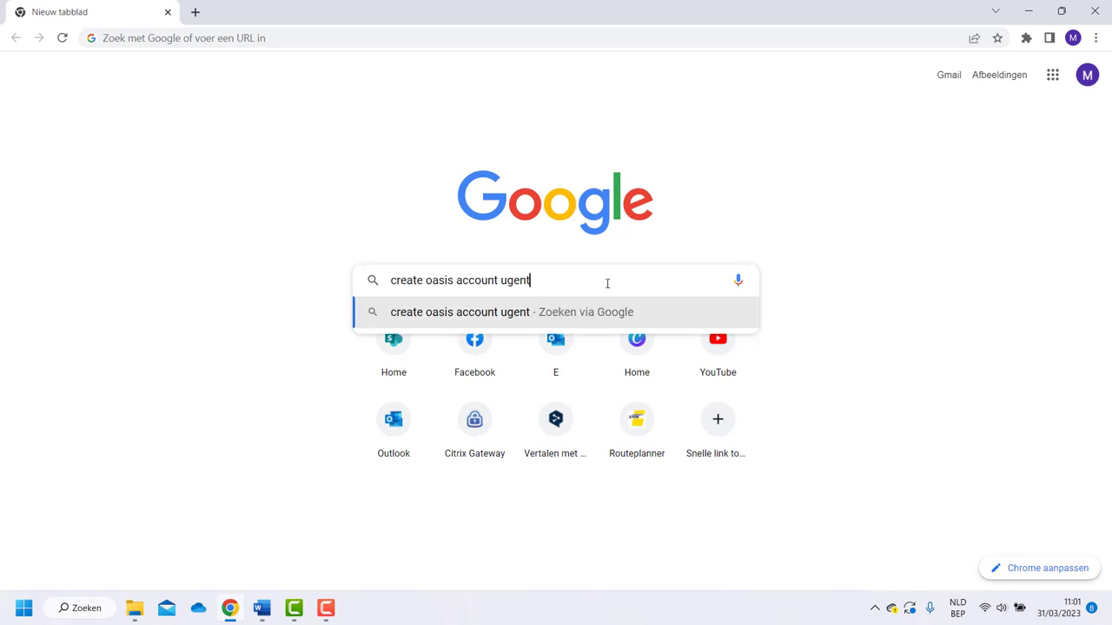
{"action": "key", "text": "Return"}
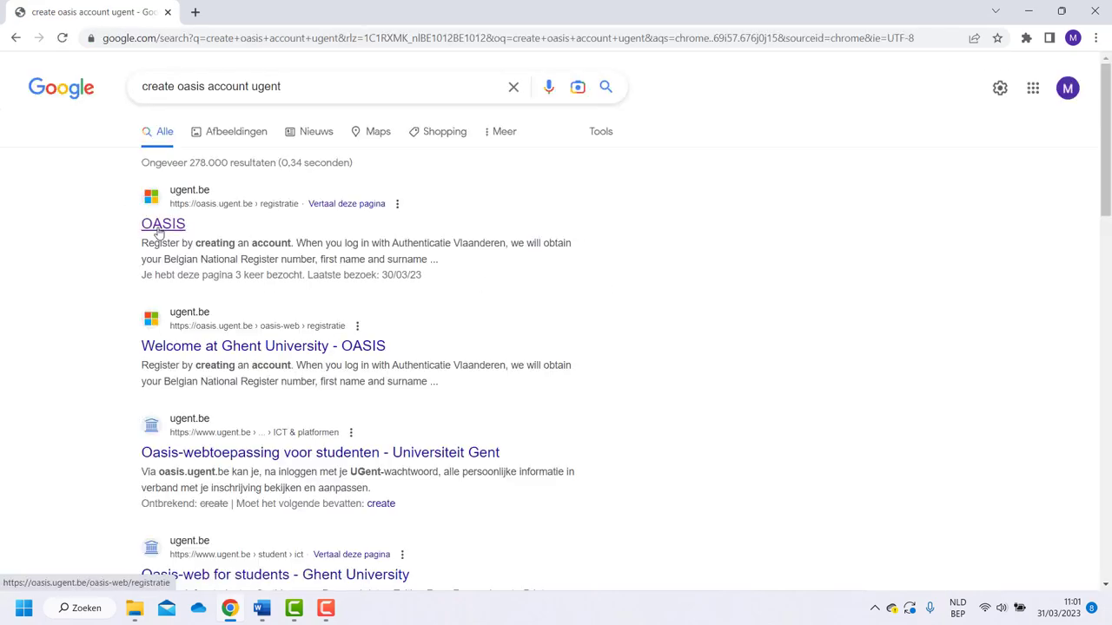
Open the OASIS registration page in English and choose to register by creating an account
{"action": "left_click", "coordinate": [160, 229]}
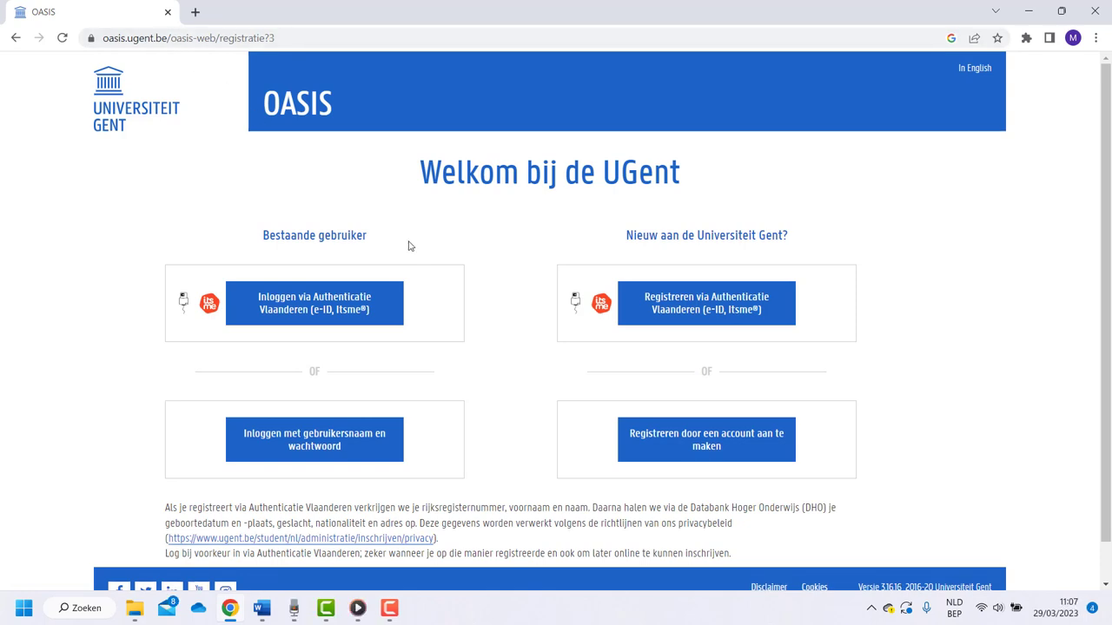
{"action": "left_click", "coordinate": [735, 449]}
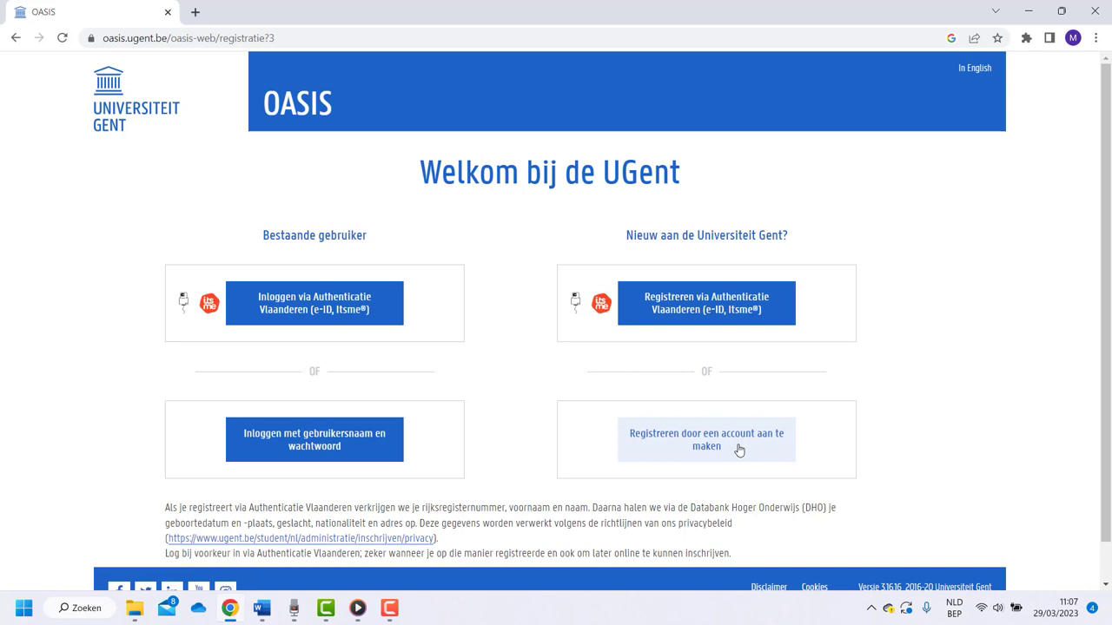
{"action": "left_click", "coordinate": [976, 73]}
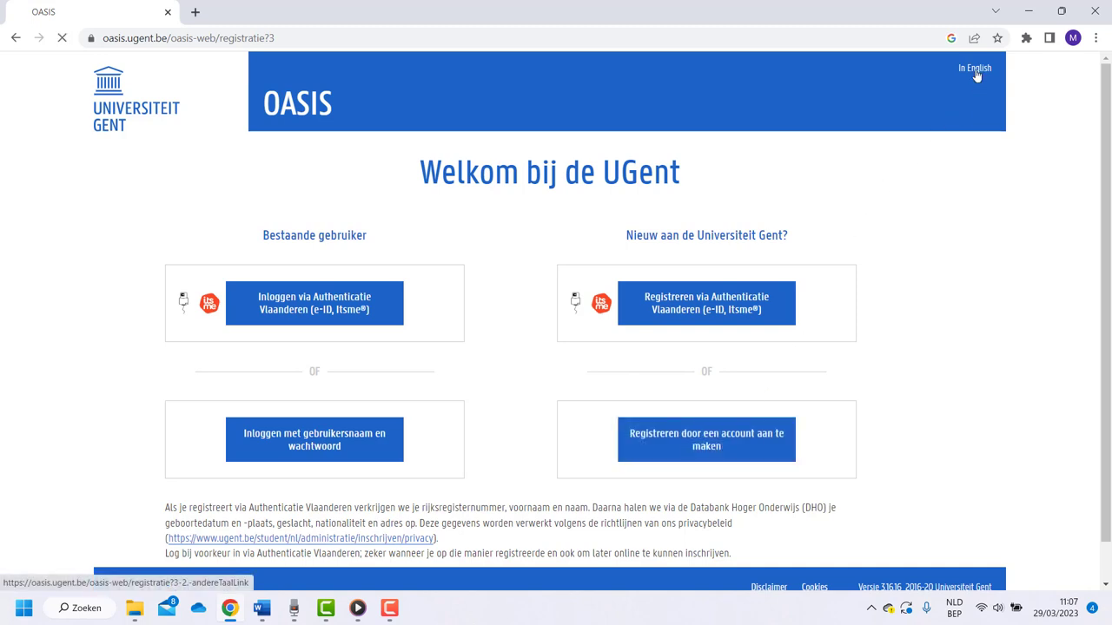
{"action": "left_click", "coordinate": [704, 441]}
Enter the e-mail address and the captcha, register, and accept UGent's permission request
{"action": "left_click", "coordinate": [514, 339]}
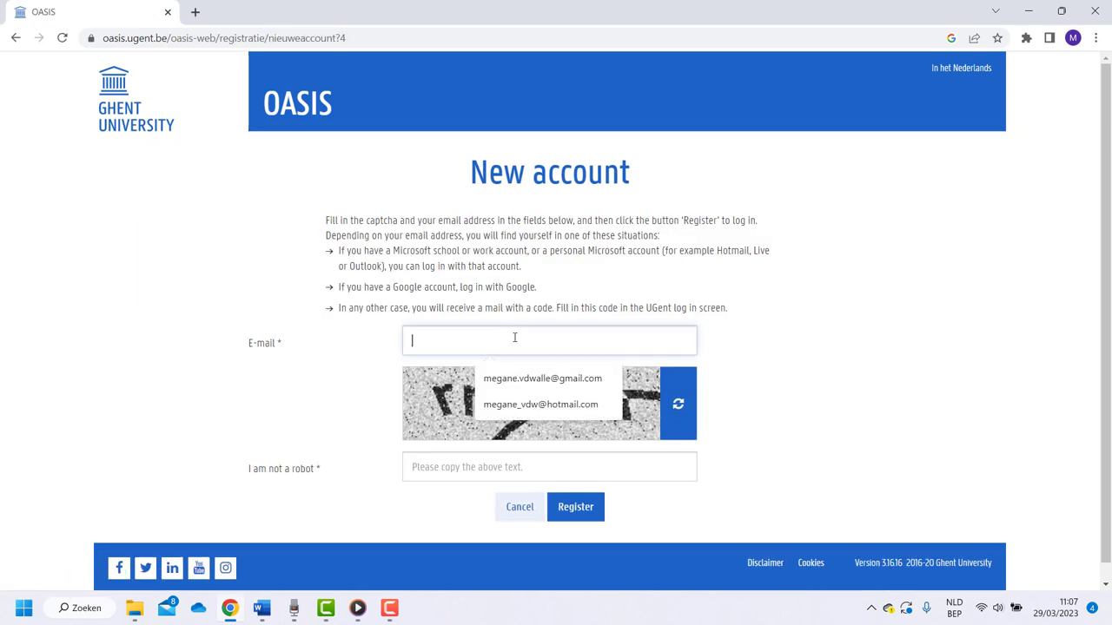
{"action": "key", "text": "ctrl+v"}
{"action": "left_click", "coordinate": [503, 472]}
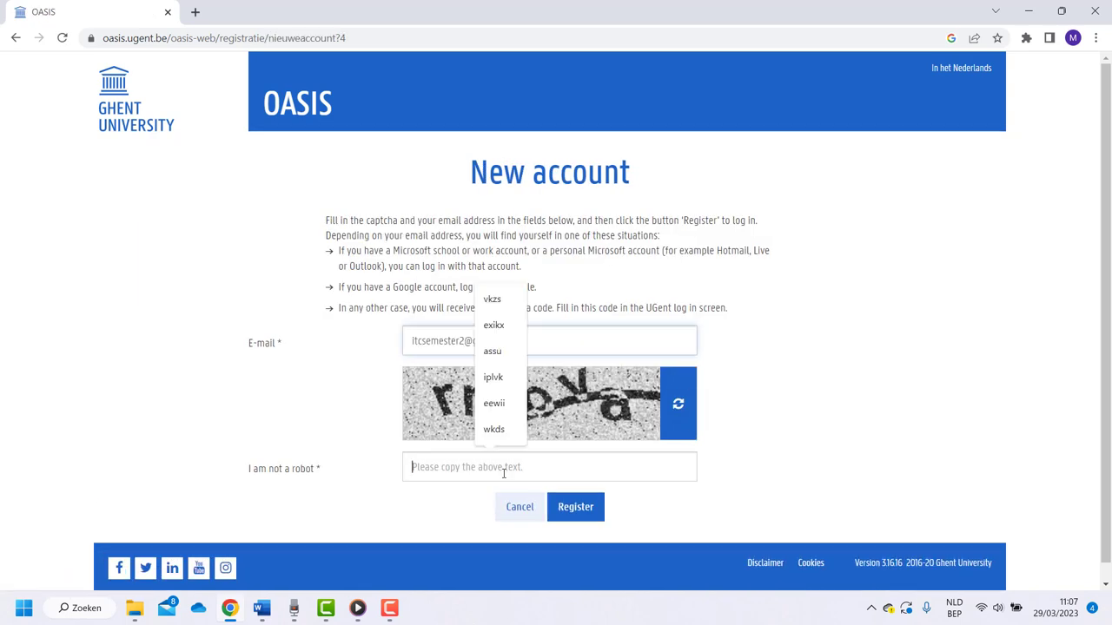
{"action": "type", "text": "rr"}
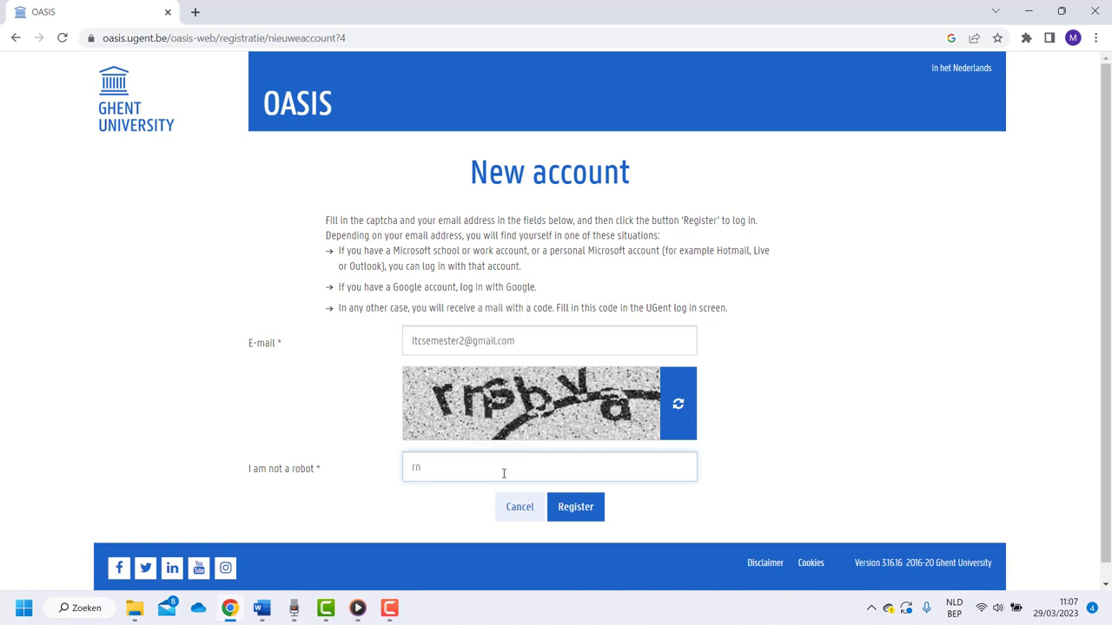
{"action": "type", "text": "sbva"}
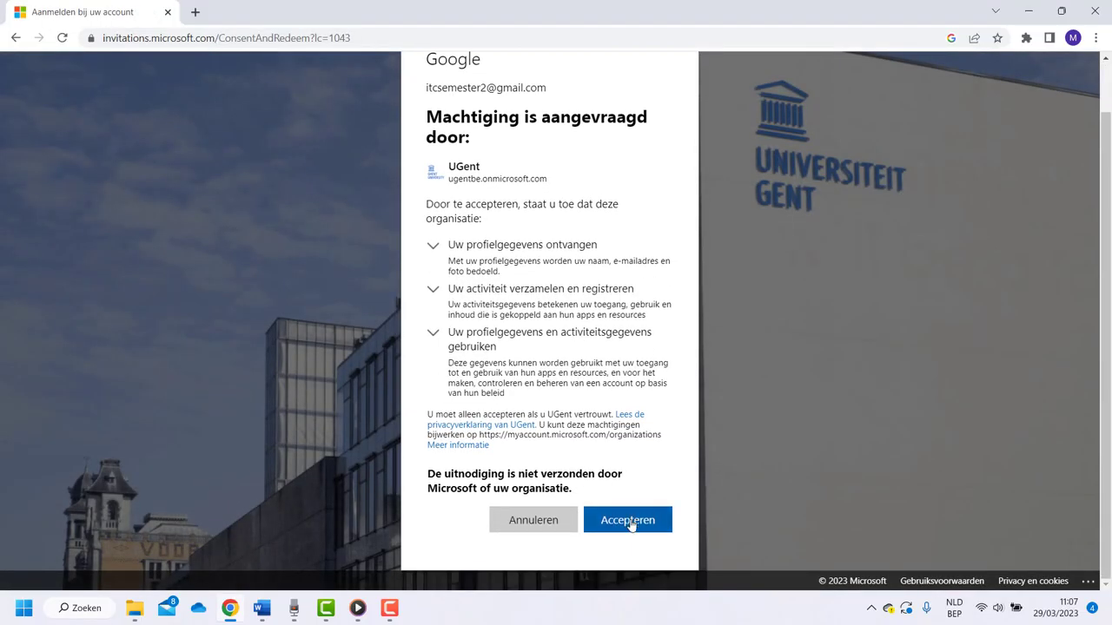
{"action": "left_click", "coordinate": [632, 524]}
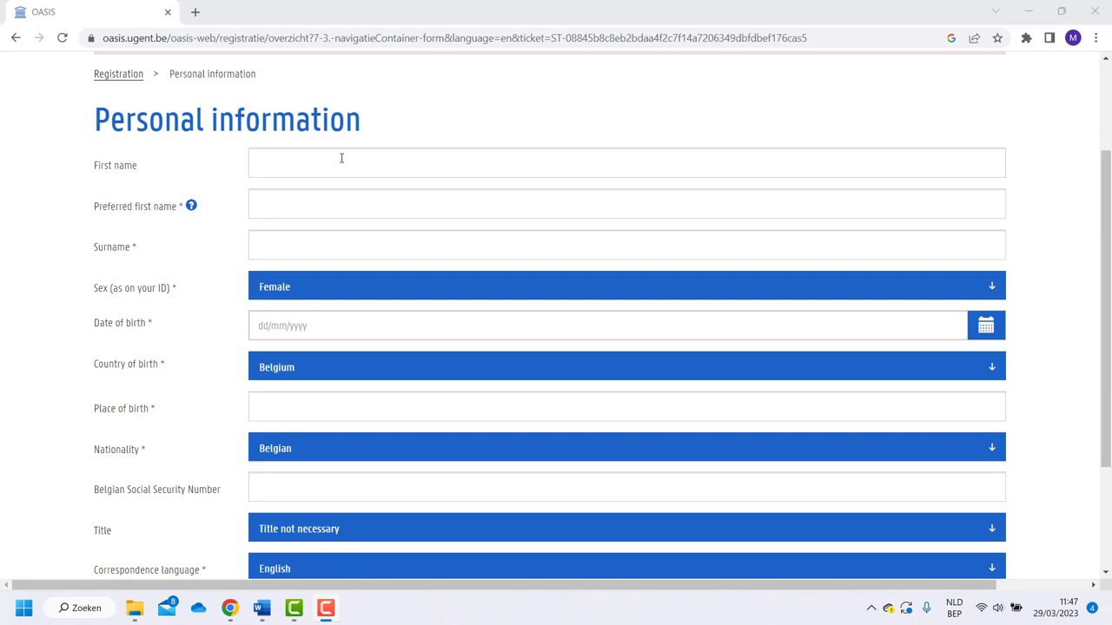
Fill in the first name and surname from suggestions and set sex to Female
{"action": "left_click", "coordinate": [344, 159]}
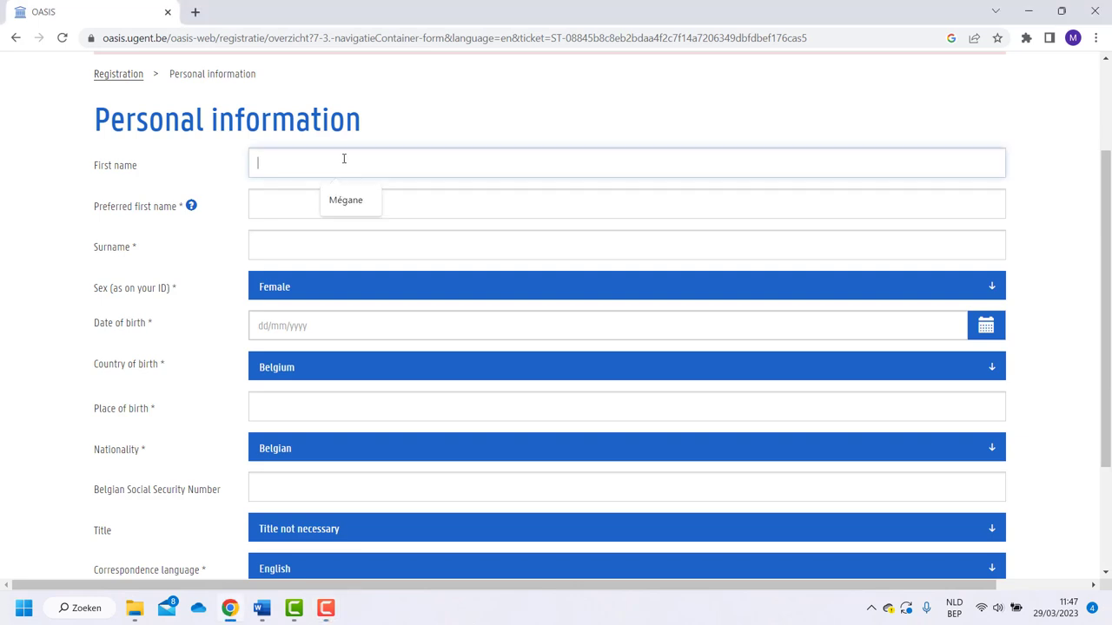
{"action": "left_click", "coordinate": [345, 200]}
{"action": "left_click", "coordinate": [296, 204]}
{"action": "left_click", "coordinate": [292, 243]}
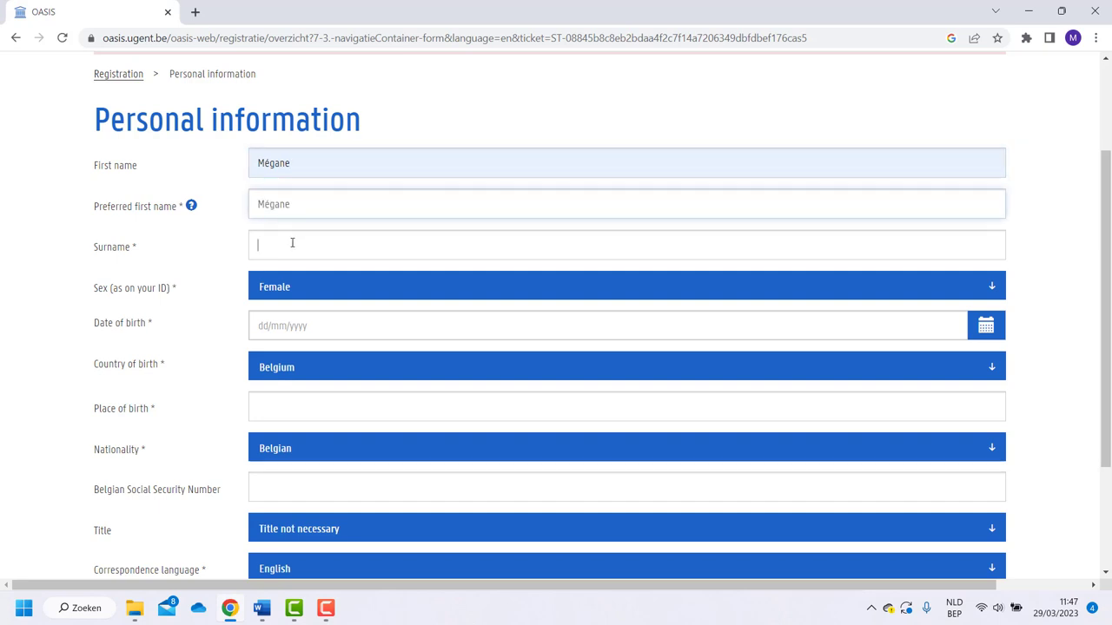
{"action": "left_click", "coordinate": [339, 278]}
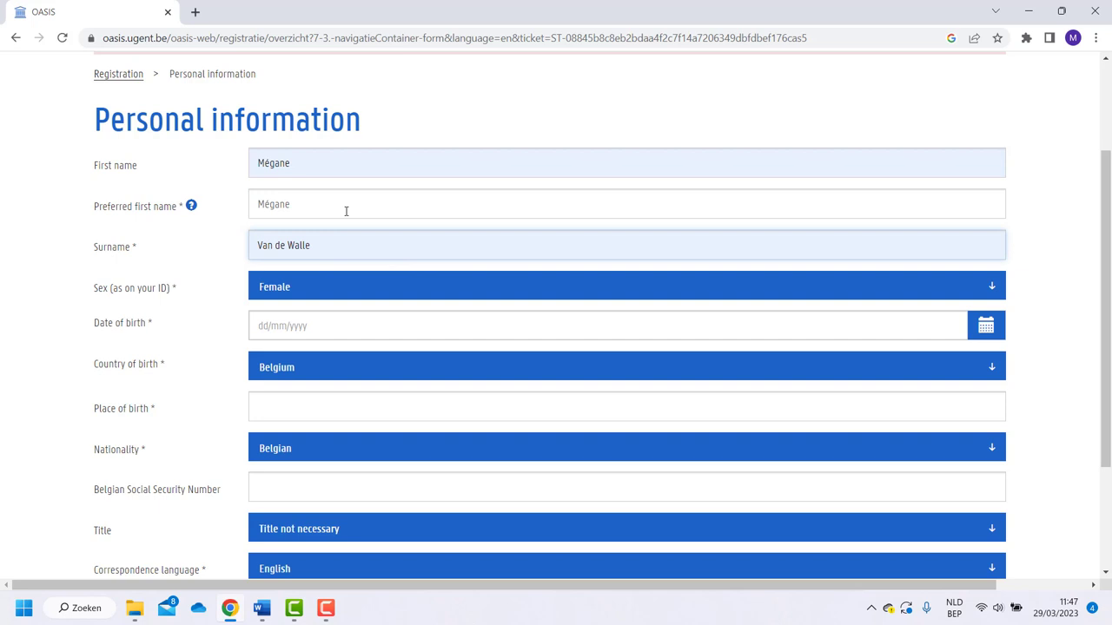
{"action": "left_click", "coordinate": [345, 293]}
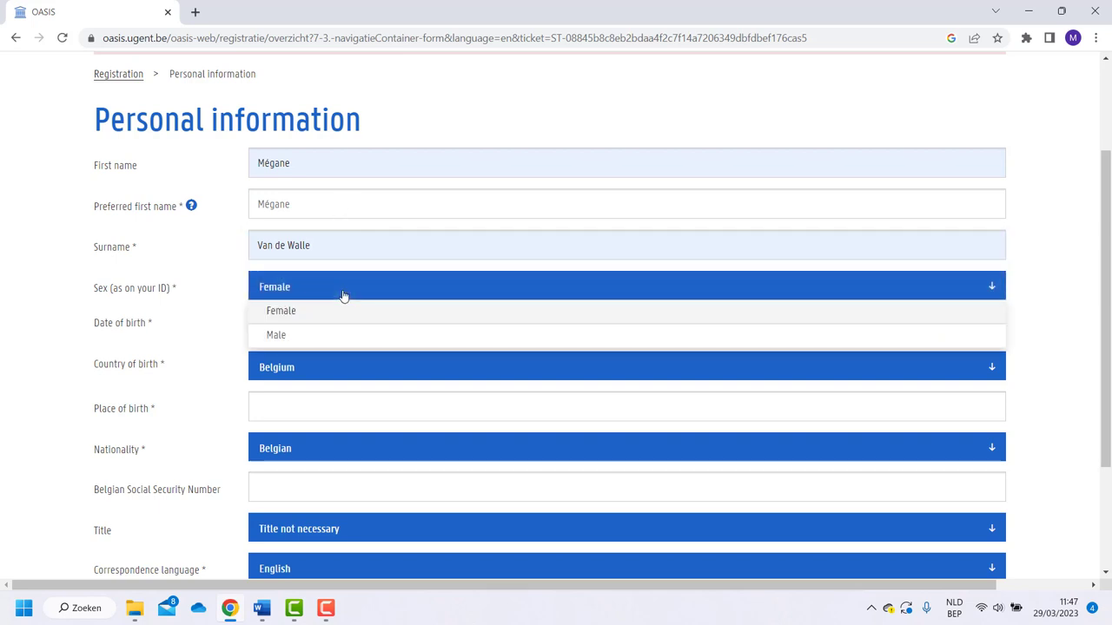
{"action": "left_click", "coordinate": [338, 312]}
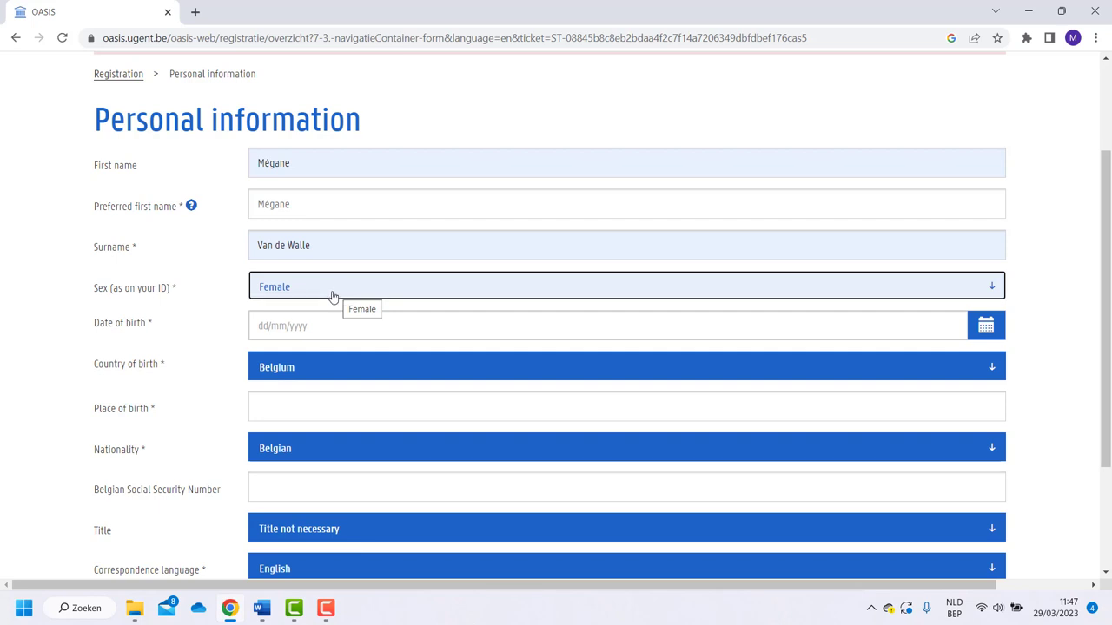
Fill in the date of birth and enter Ghent as place of birth
{"action": "left_click", "coordinate": [265, 325]}
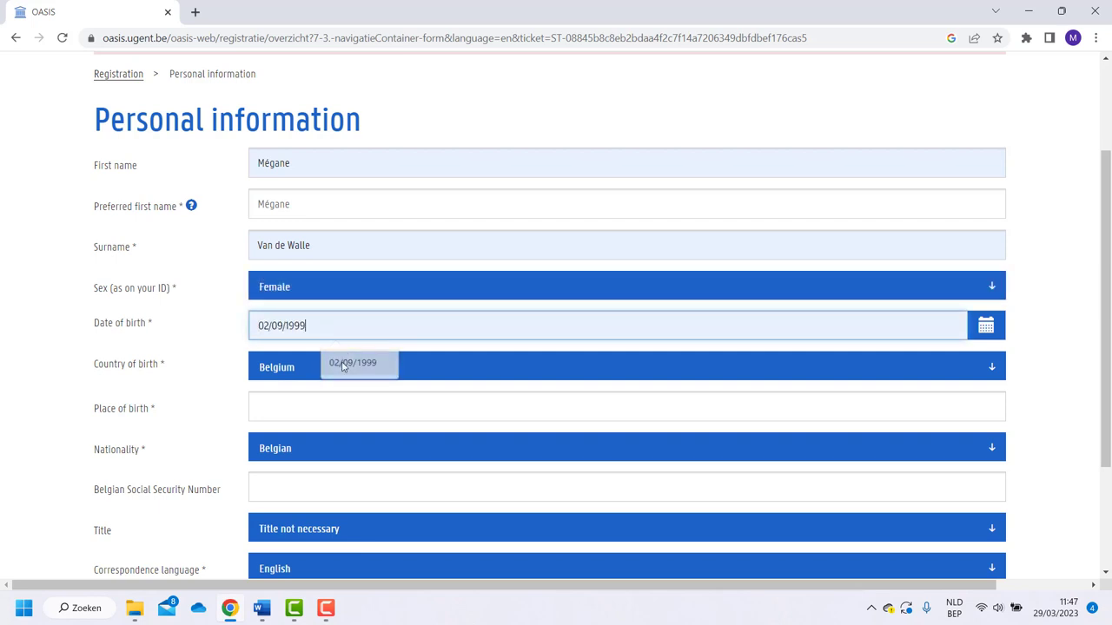
{"action": "left_click", "coordinate": [347, 365]}
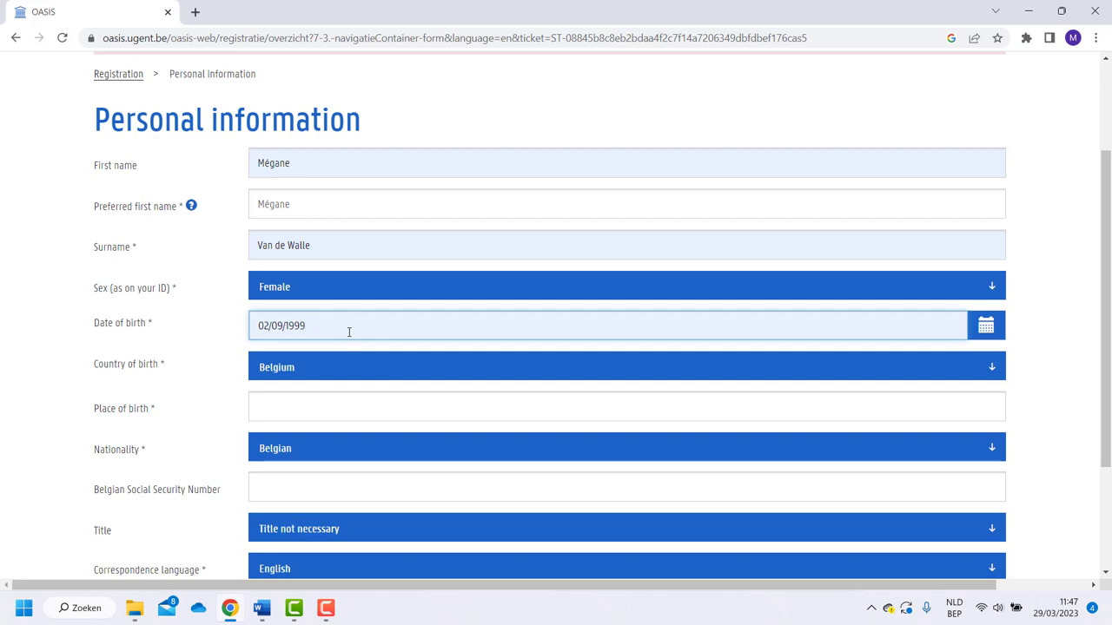
{"action": "left_click", "coordinate": [336, 405]}
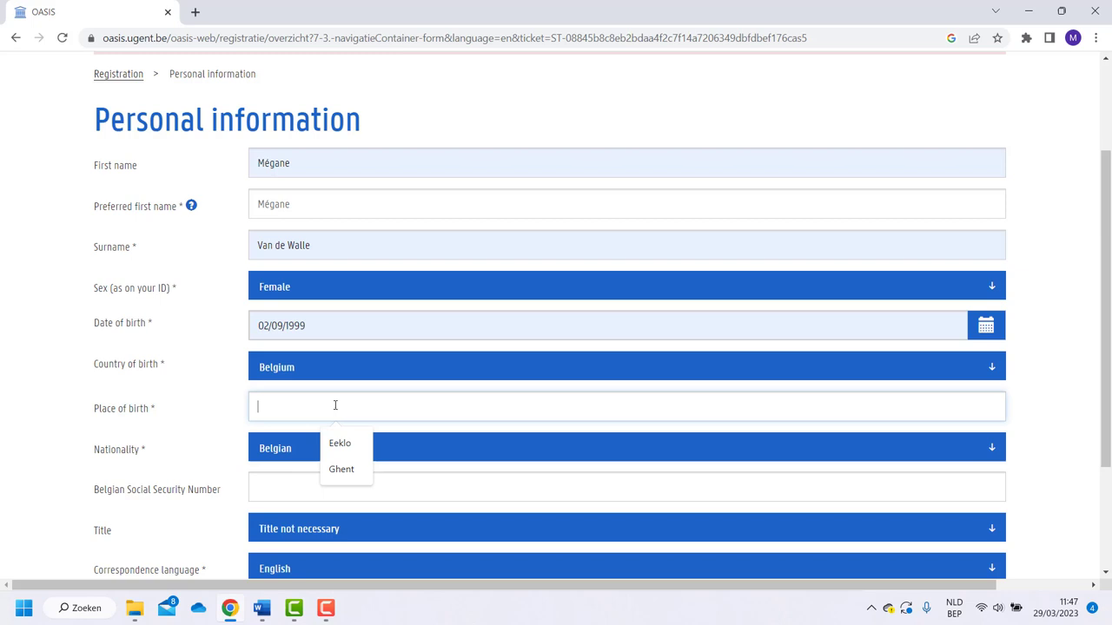
{"action": "key", "text": "Caps_Lock"}
{"action": "type", "text": "G"}
{"action": "key", "text": "Caps_Lock"}
{"action": "type", "text": "hent"}
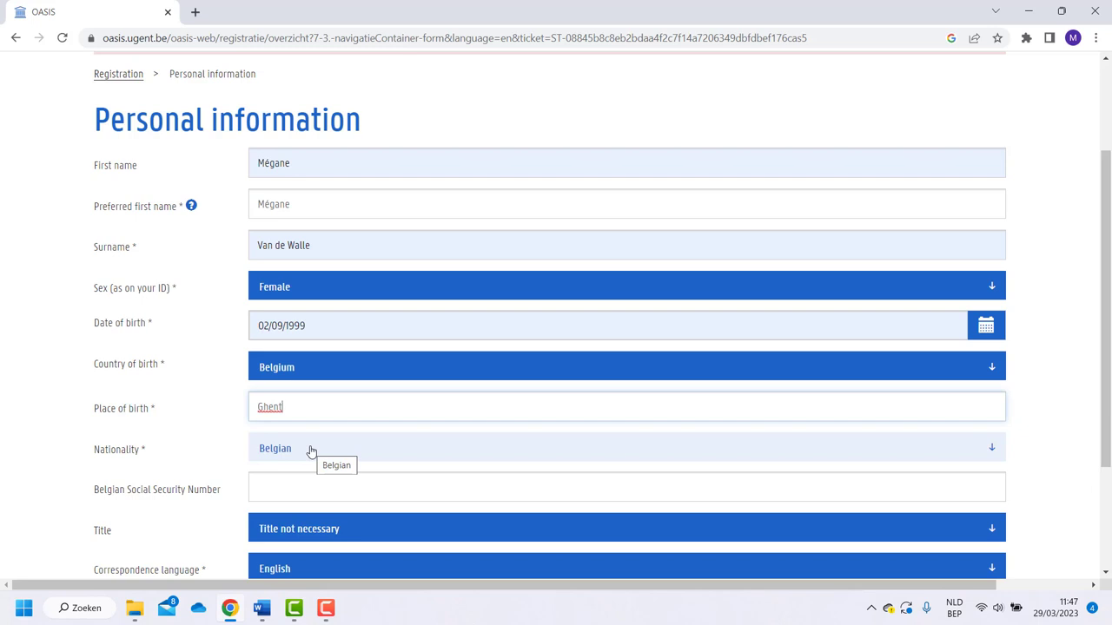
{"action": "left_click", "coordinate": [362, 484]}
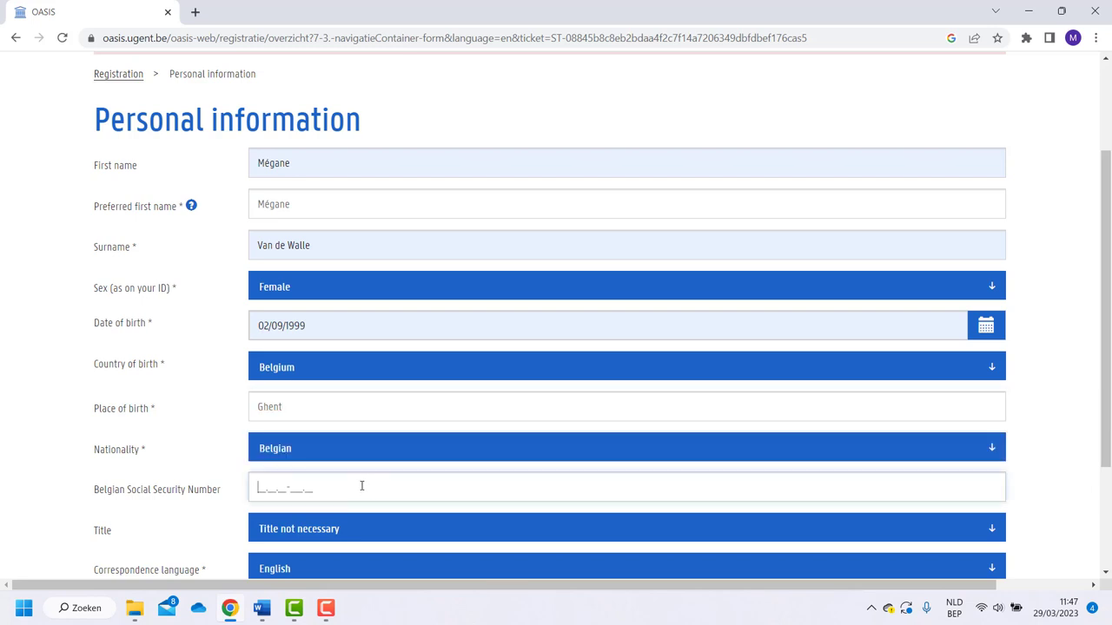
Choose title Ms, keep English correspondence, accept the privacy code, and save
{"action": "scroll", "coordinate": [362, 486], "scroll_direction": "down", "scroll_amount": 2}
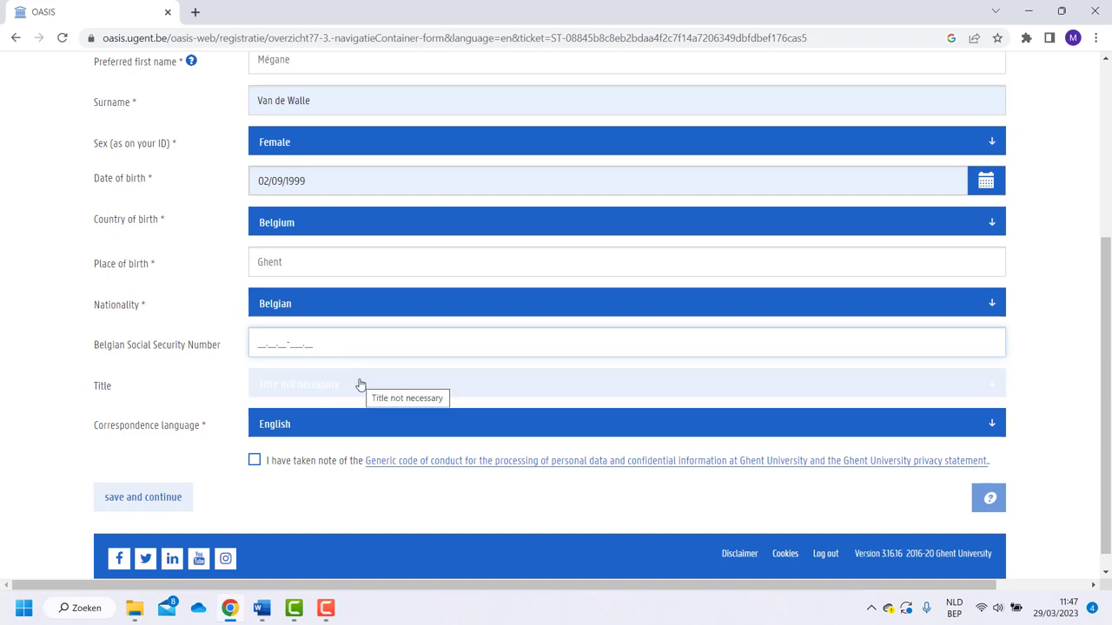
{"action": "left_click", "coordinate": [361, 385]}
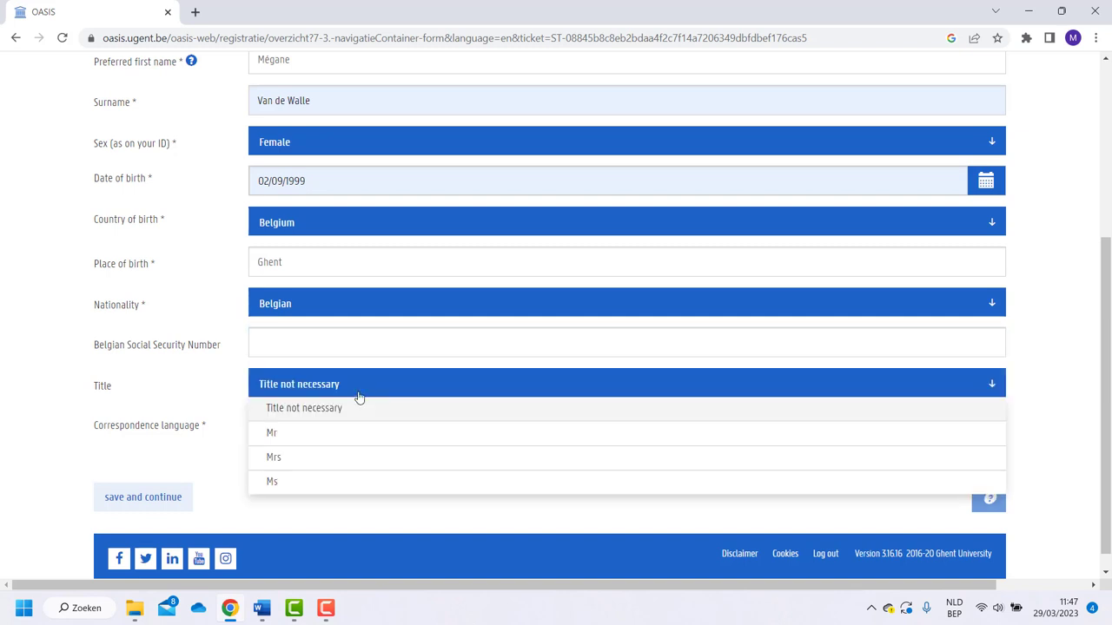
{"action": "left_click", "coordinate": [352, 481]}
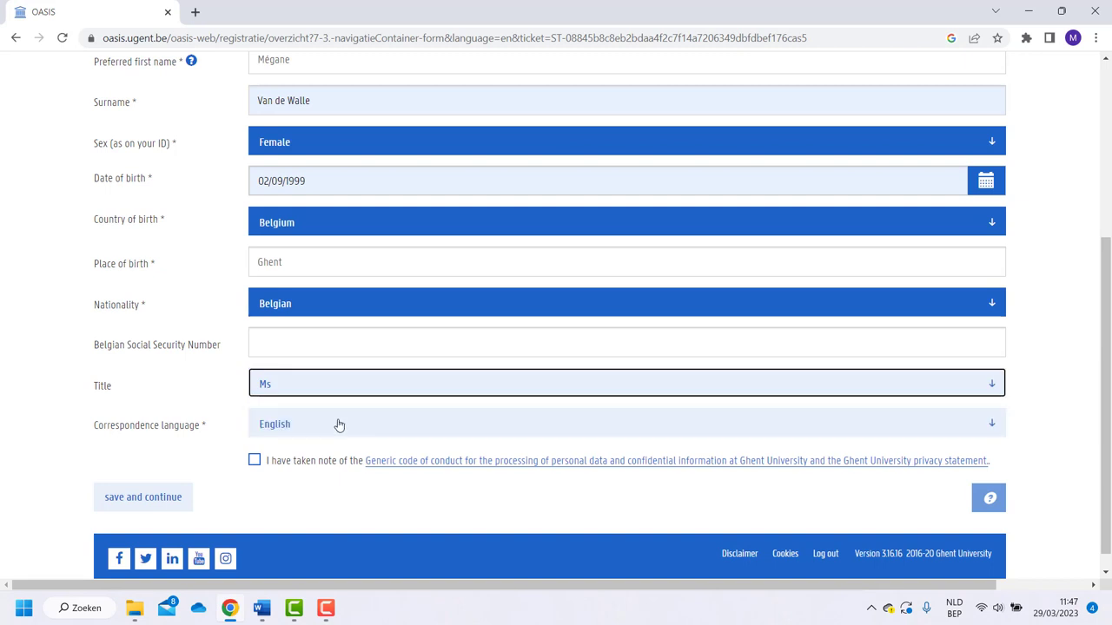
{"action": "left_click", "coordinate": [339, 424]}
{"action": "left_click", "coordinate": [338, 424]}
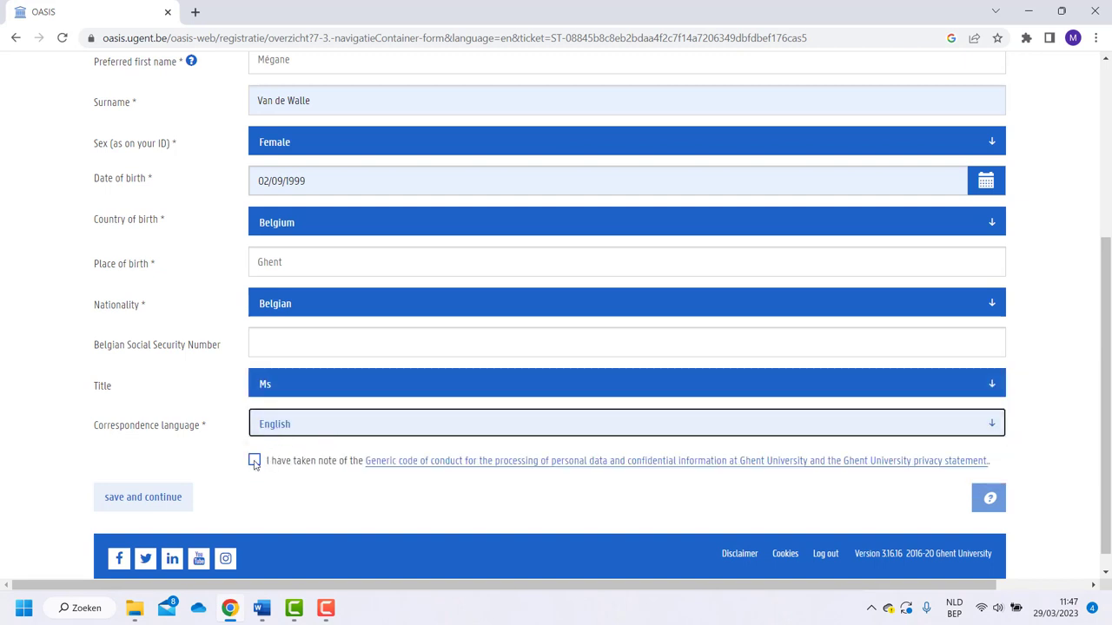
{"action": "left_click", "coordinate": [255, 462]}
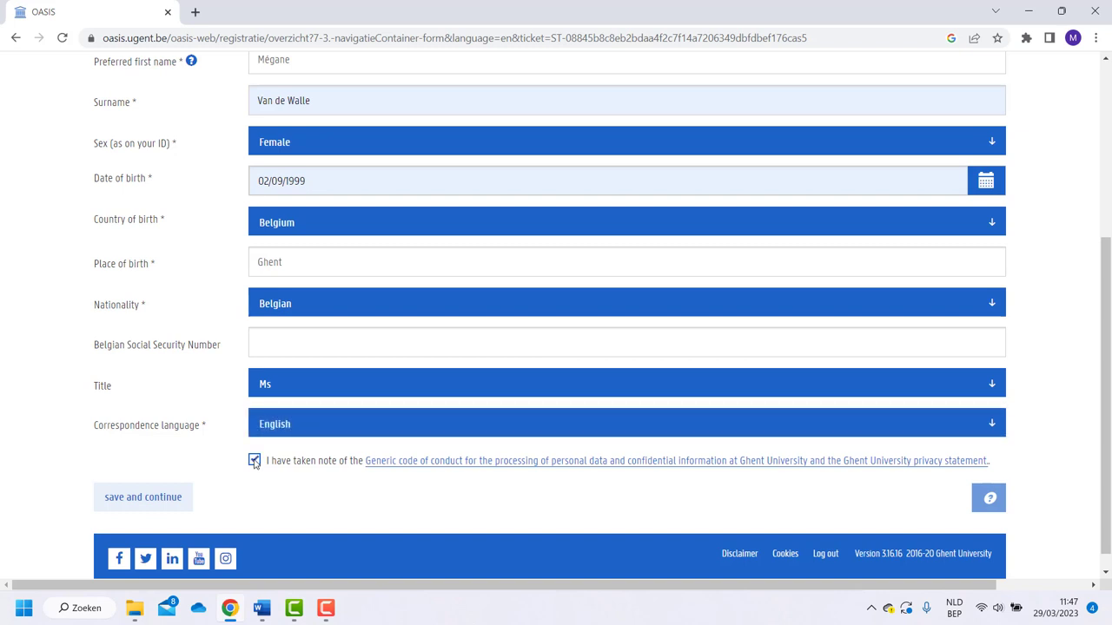
{"action": "left_click", "coordinate": [148, 498]}
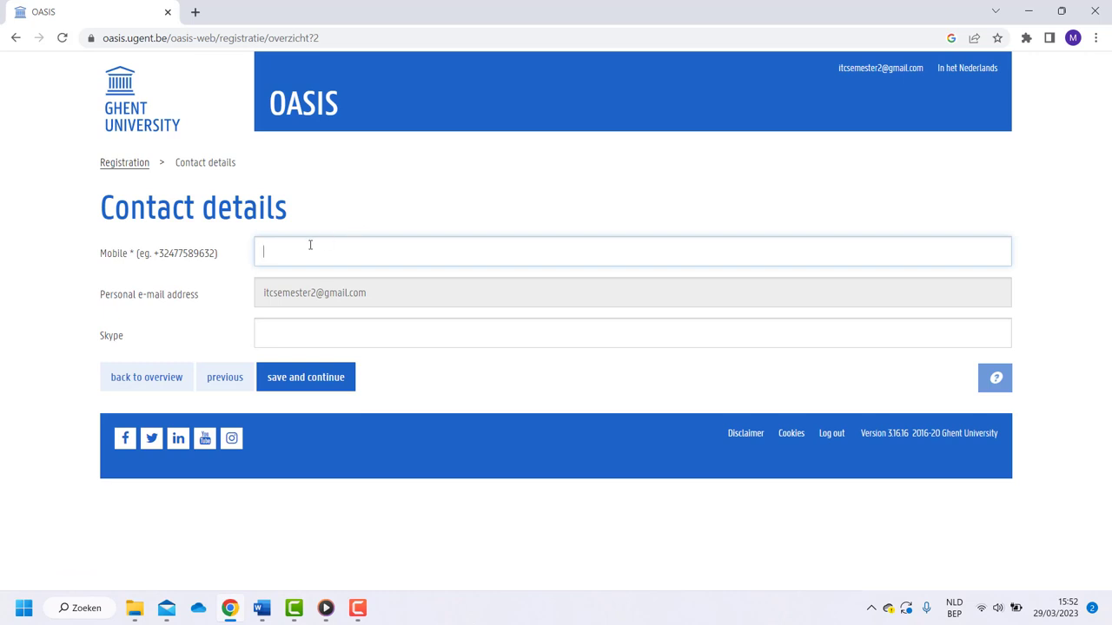
Paste the mobile number into the Mobile field and check its +32 prefix
{"action": "key", "text": "ctrl+v"}
{"action": "left_click_drag", "start_coordinate": [265, 252], "coordinate": [288, 252]}
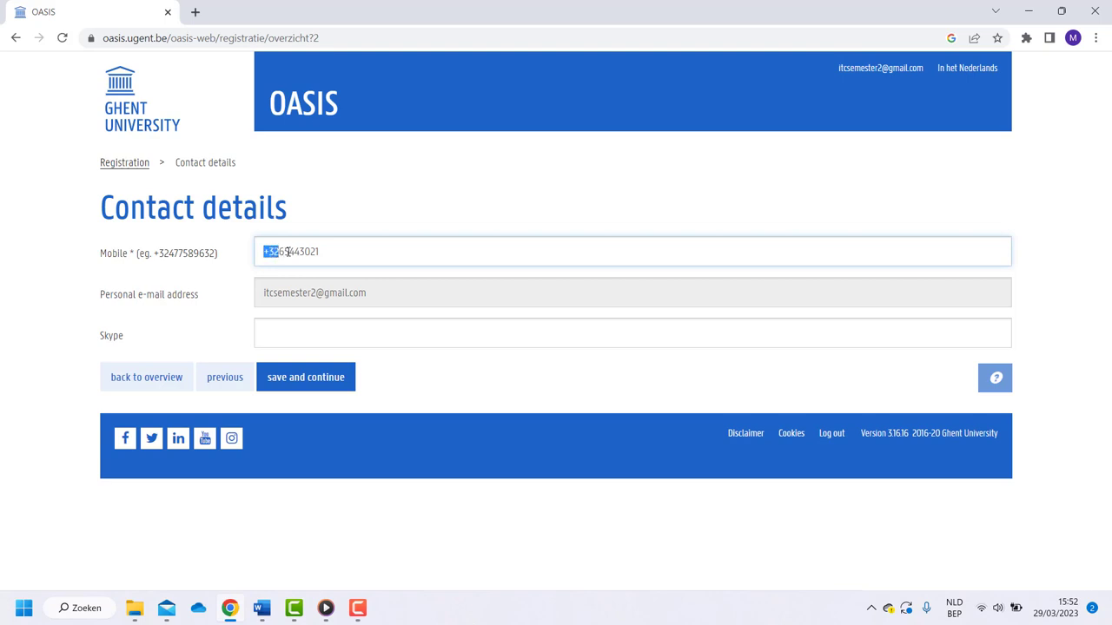
{"action": "left_click", "coordinate": [342, 253]}
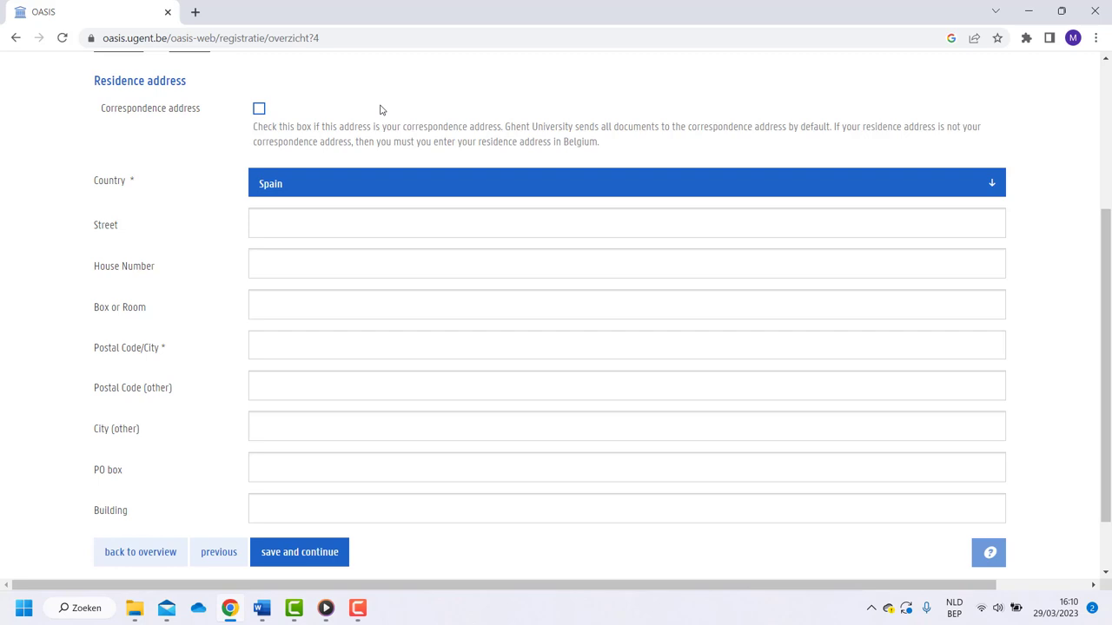
Make the residence address the correspondence address and fill in the street and house number
{"action": "left_click", "coordinate": [258, 109]}
{"action": "left_click", "coordinate": [297, 229]}
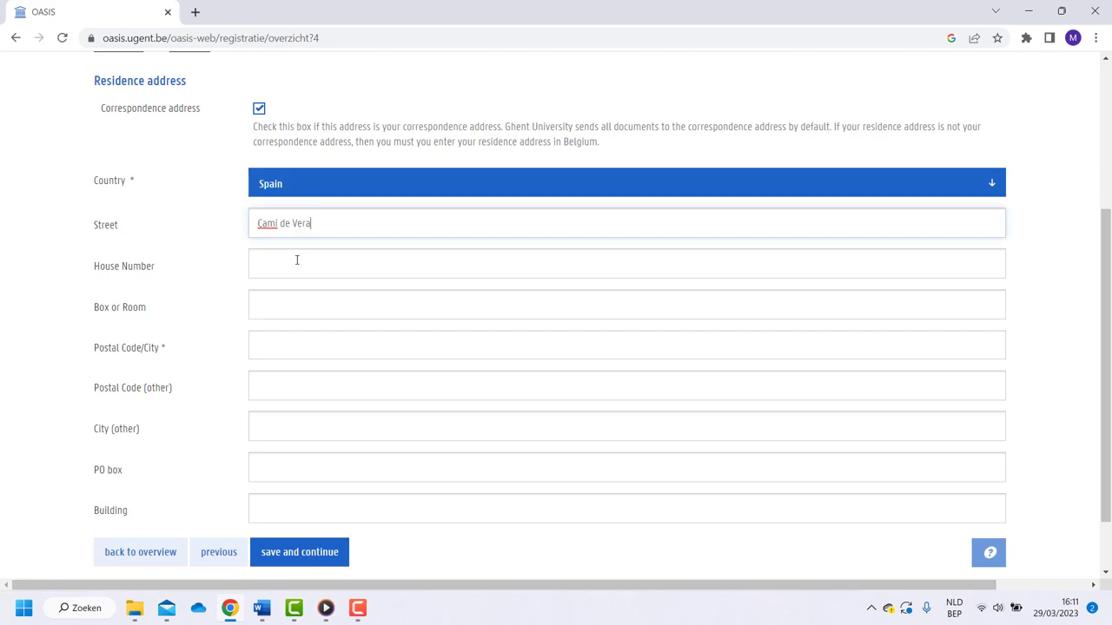
{"action": "left_click", "coordinate": [297, 260]}
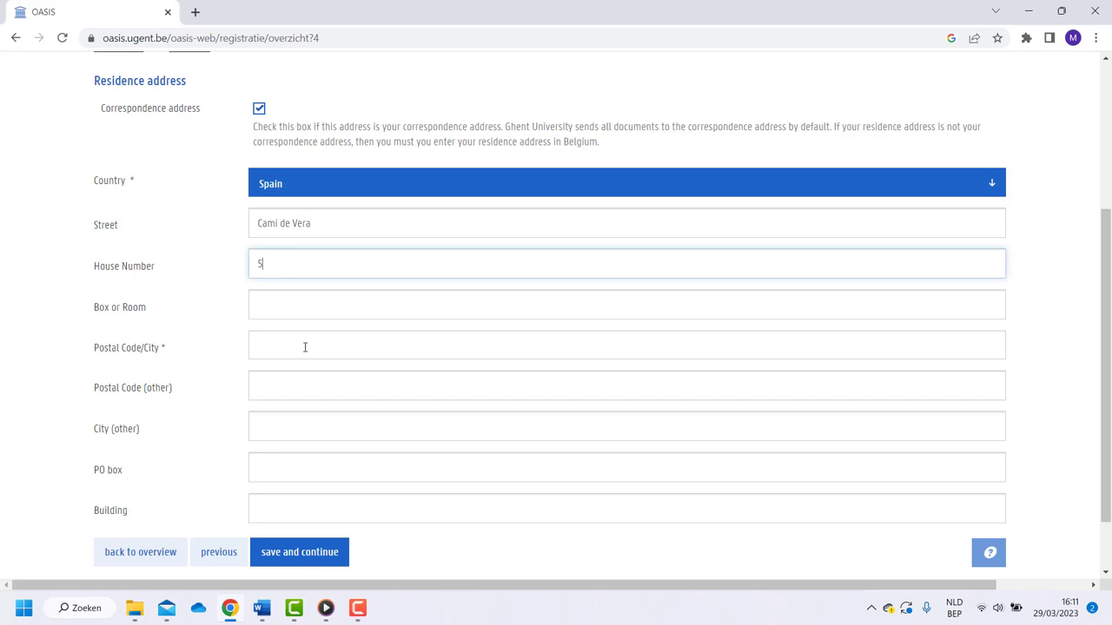
Enter the postal code and choose the matching Valencia entry
{"action": "left_click", "coordinate": [307, 352]}
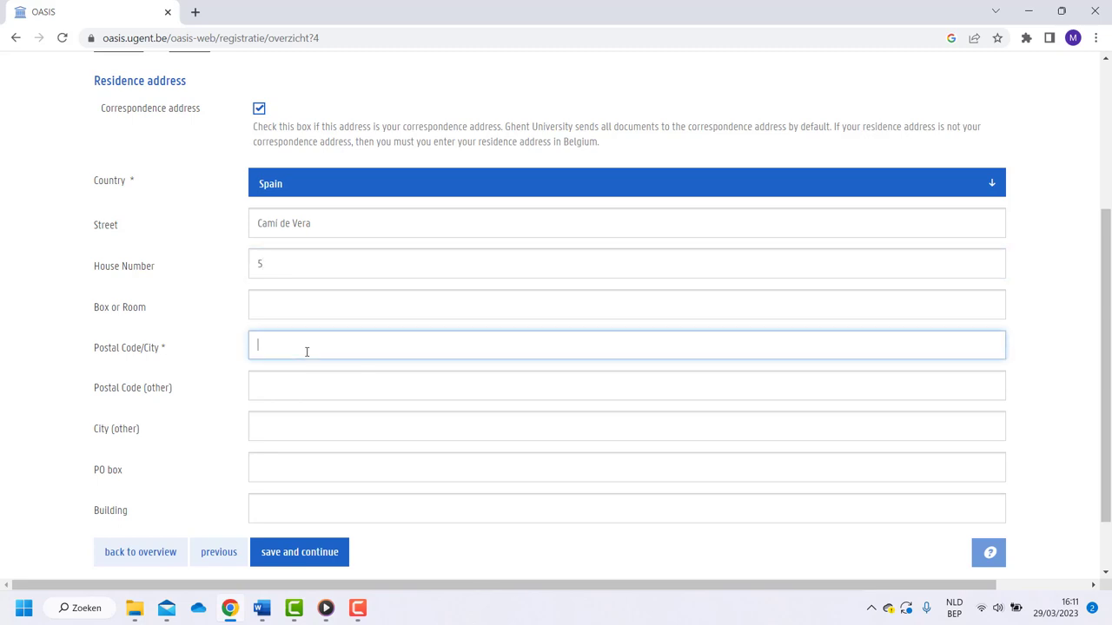
{"action": "type", "text": "4600"}
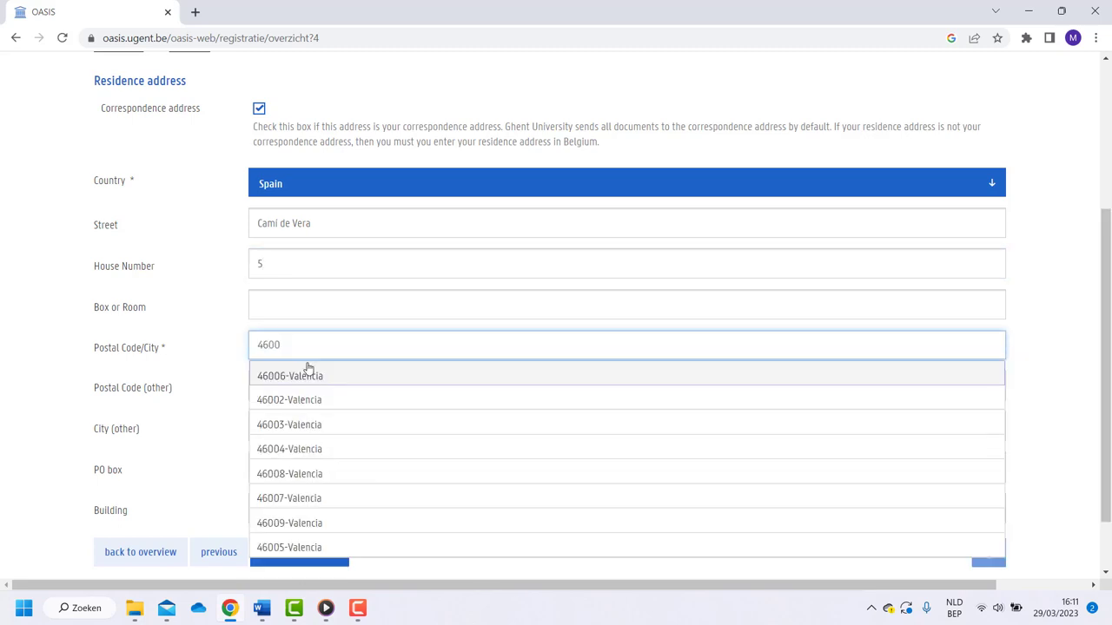
{"action": "left_click", "coordinate": [309, 375]}
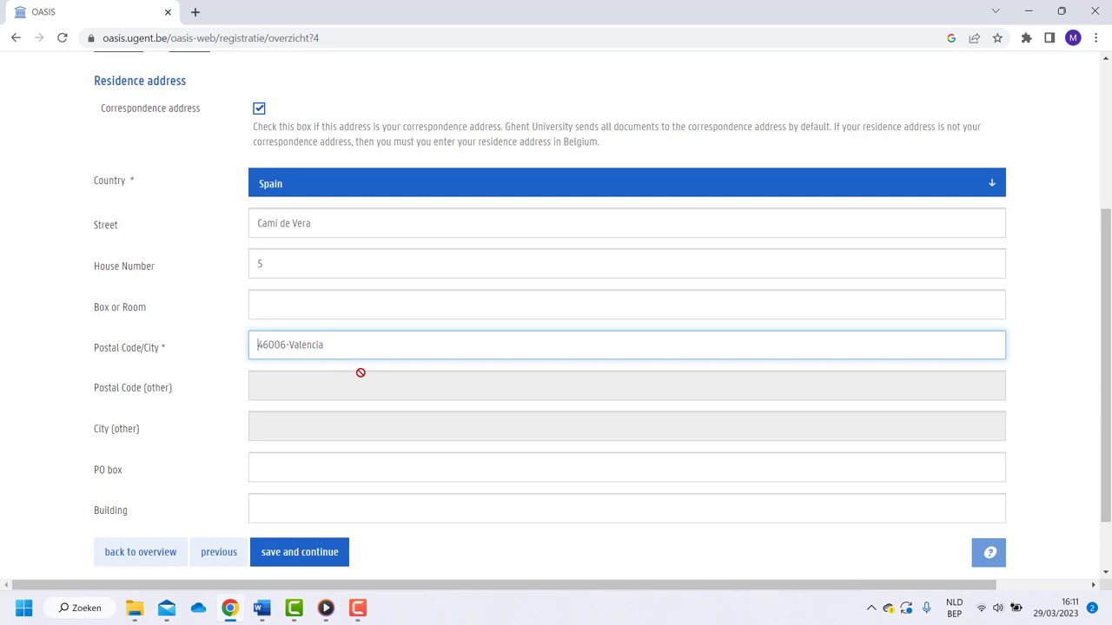
Save the residence address, review the registration summary, and confirm the registration
{"action": "left_click", "coordinate": [320, 553]}
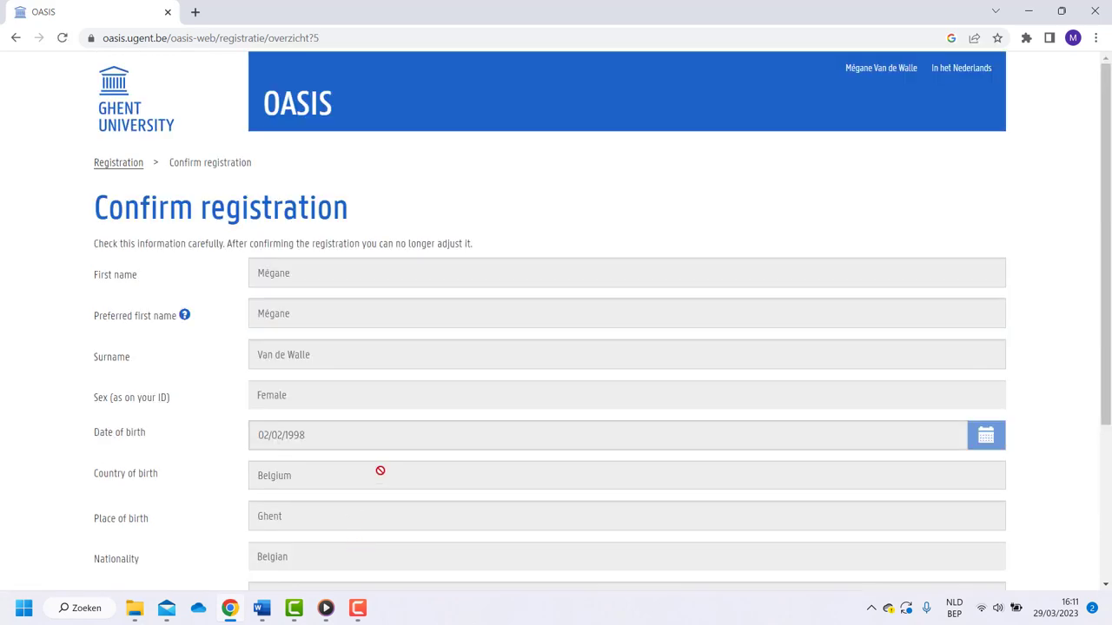
{"action": "scroll", "coordinate": [379, 470], "scroll_direction": "down", "scroll_amount": 2}
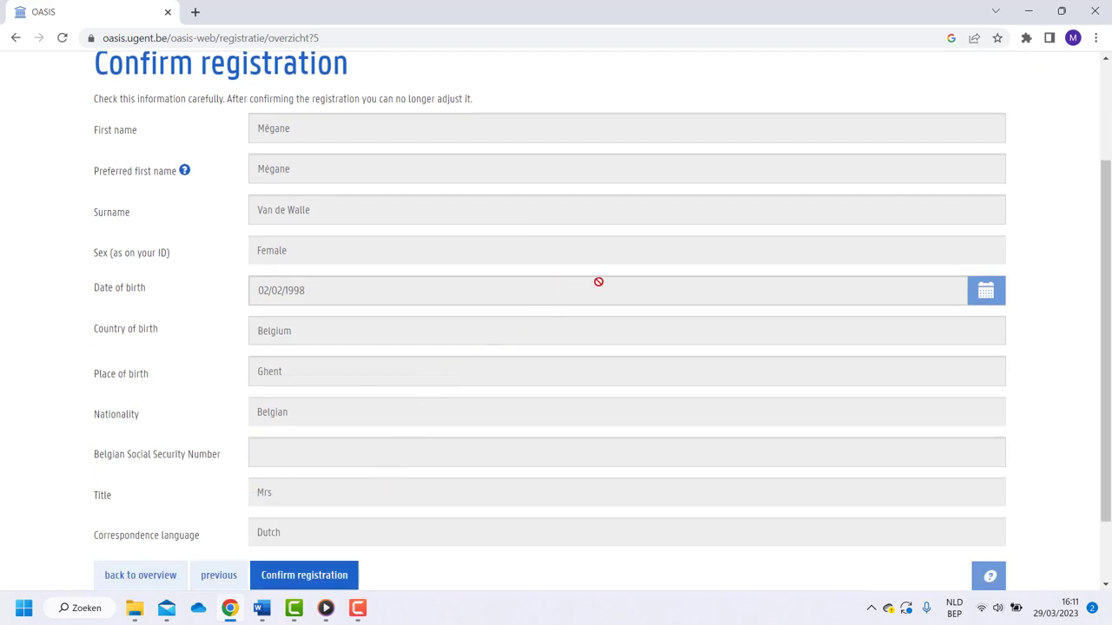
{"action": "scroll", "coordinate": [598, 281], "scroll_direction": "down", "scroll_amount": 1}
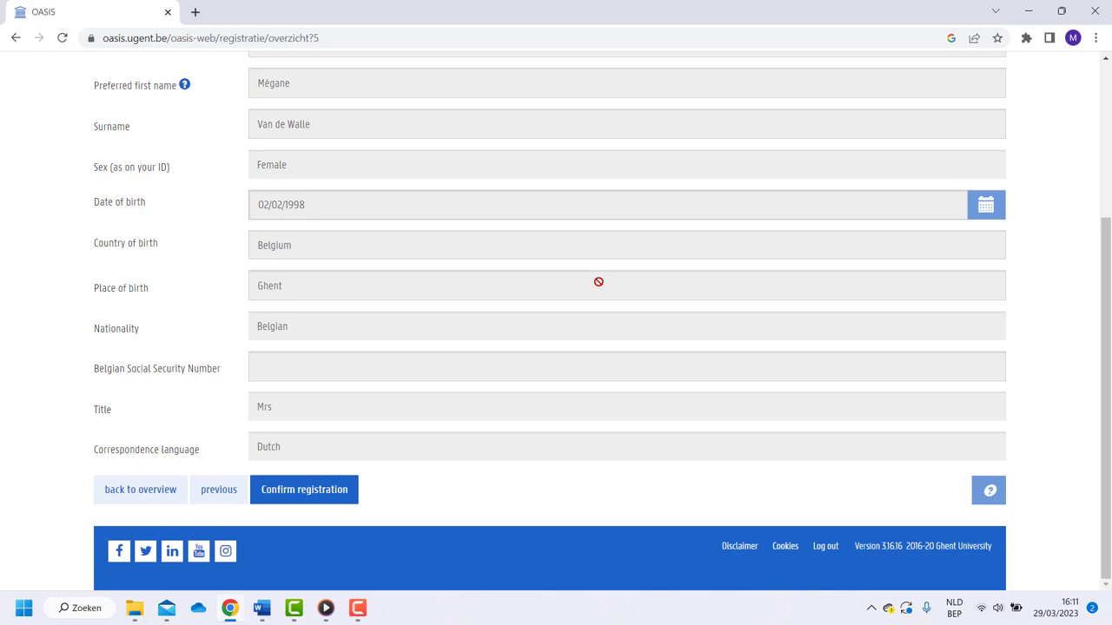
{"action": "left_click", "coordinate": [338, 489]}
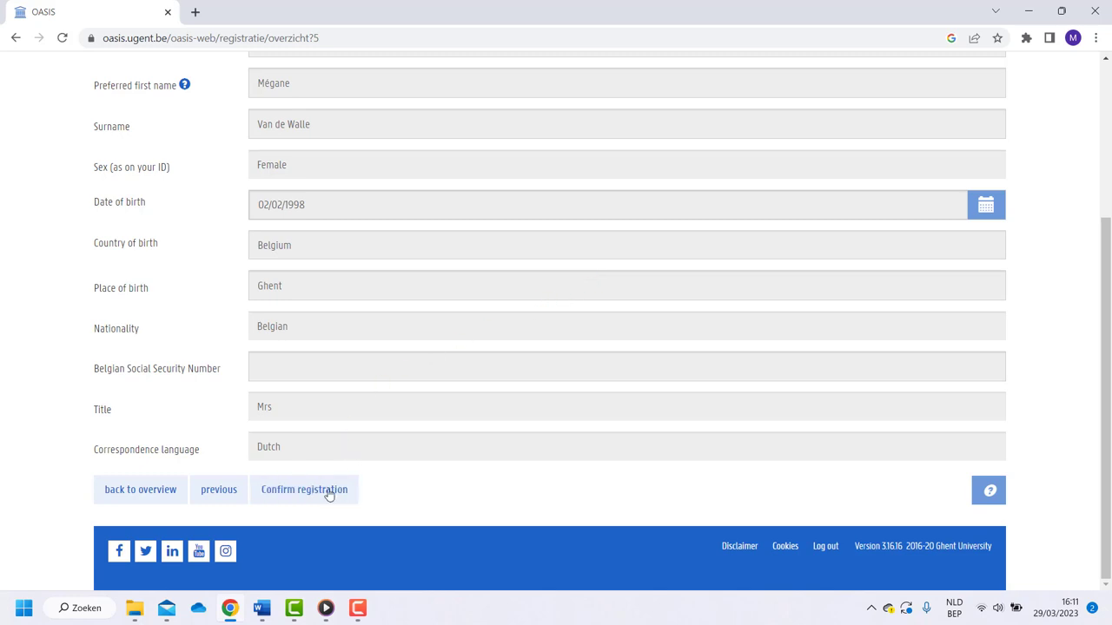
{"action": "left_click", "coordinate": [328, 494]}
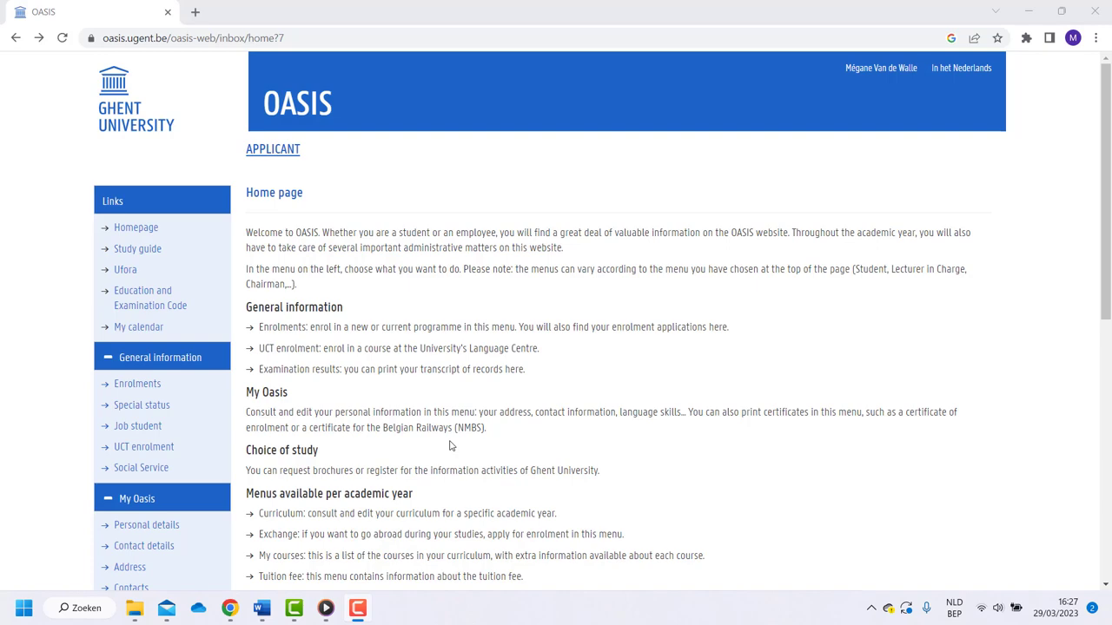
Scroll down the OASIS home page toward the exchange applications
{"action": "scroll", "coordinate": [159, 460], "scroll_direction": "down", "scroll_amount": 7}
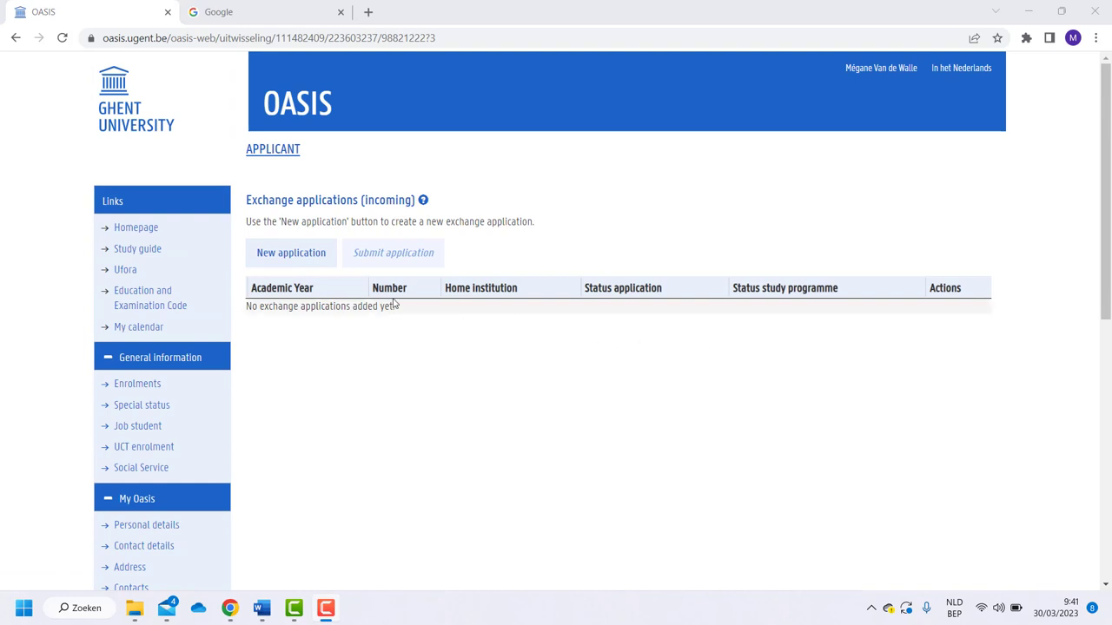
Start a new exchange application and scroll through its empty detail form
{"action": "left_click", "coordinate": [289, 258]}
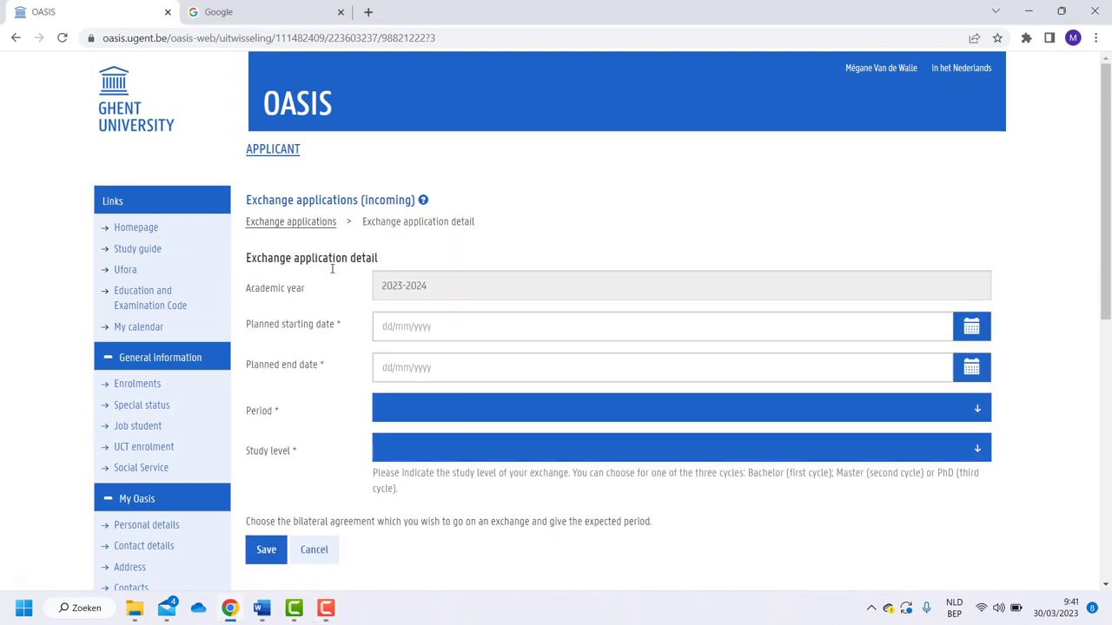
{"action": "scroll", "coordinate": [501, 338], "scroll_direction": "down", "scroll_amount": 1}
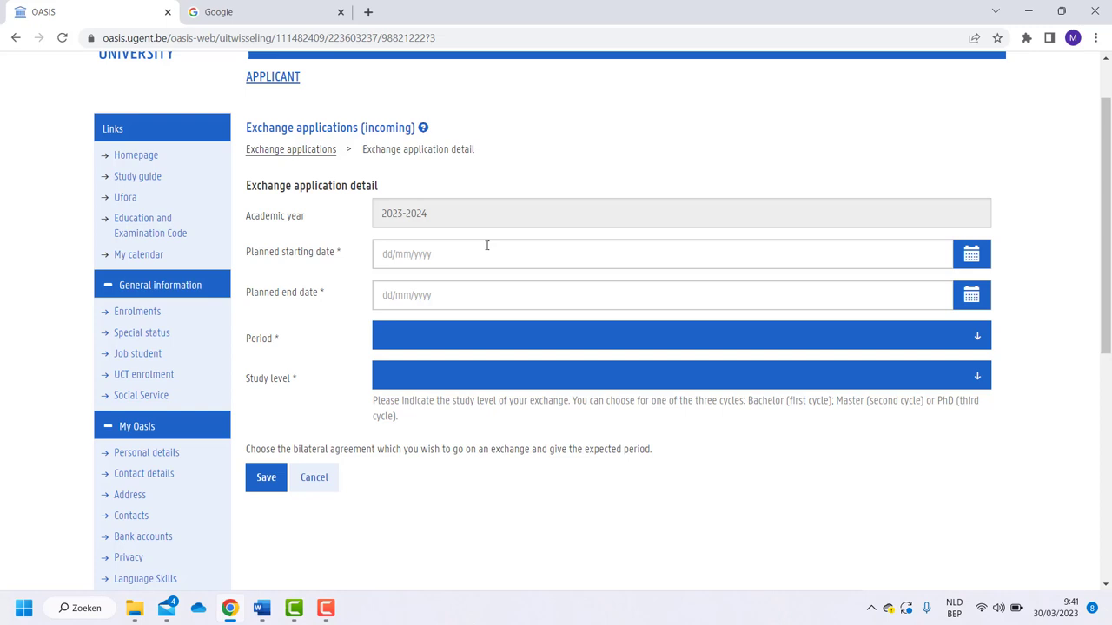
Search 'academic calender ugent' and open the Academic calendar 2023-2024 page to read term dates
{"action": "left_click", "coordinate": [316, 9]}
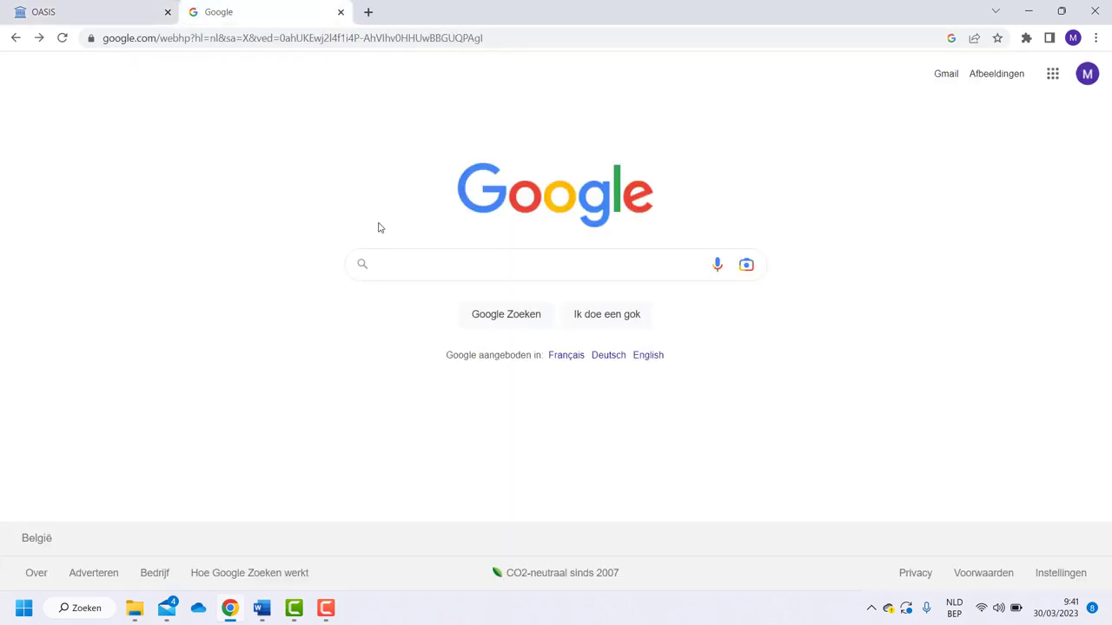
{"action": "type", "text": "academic calender ugent"}
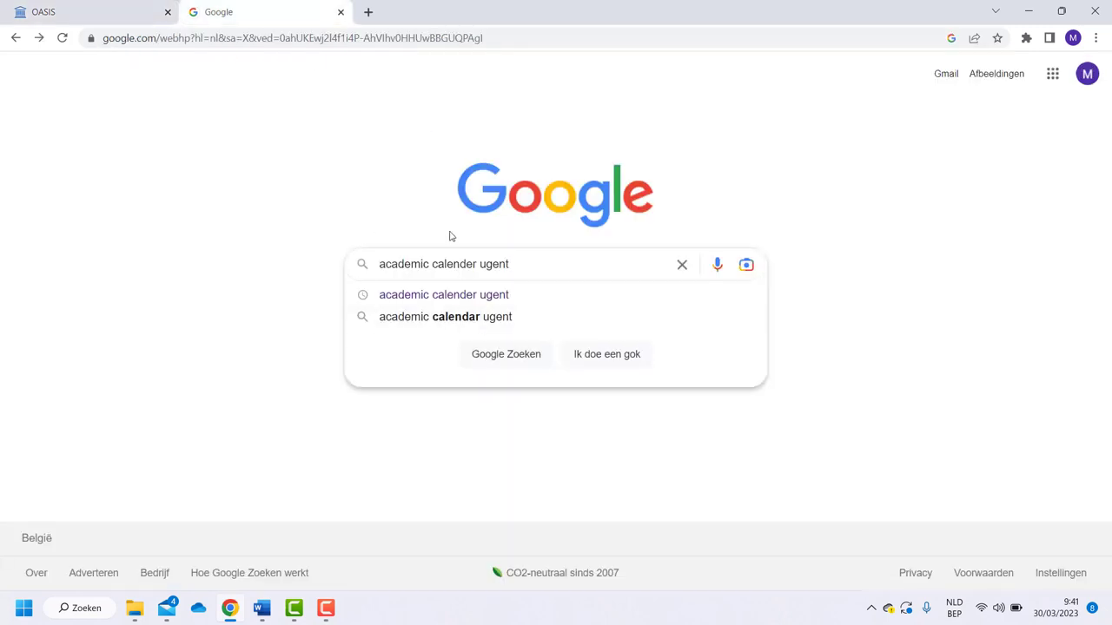
{"action": "key", "text": "Return"}
{"action": "scroll", "coordinate": [382, 369], "scroll_direction": "down", "scroll_amount": 2}
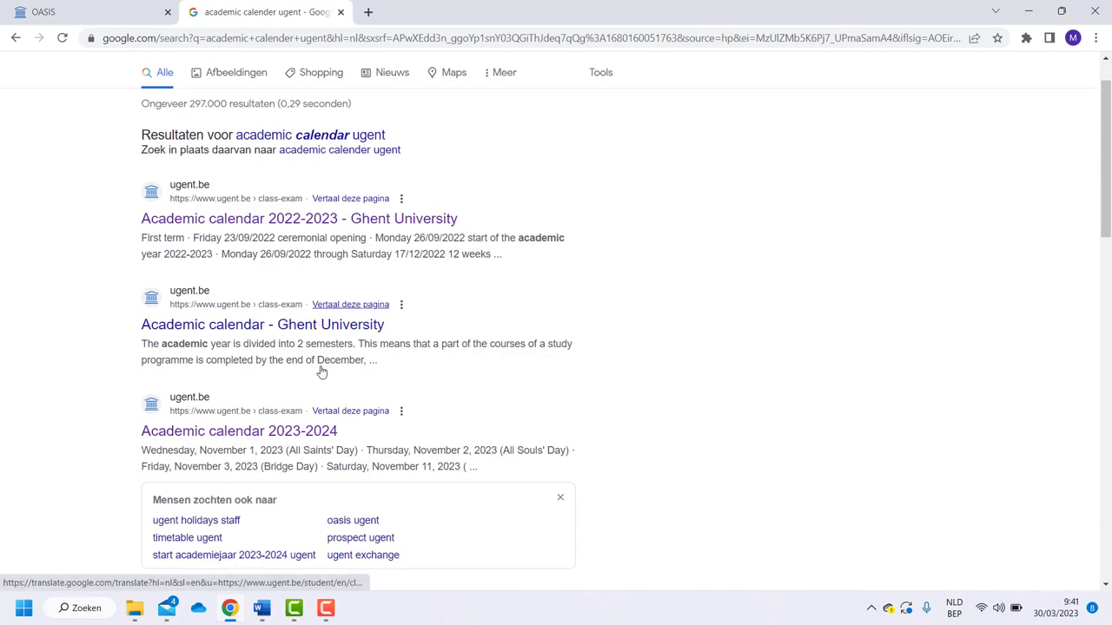
{"action": "left_click", "coordinate": [289, 348]}
{"action": "scroll", "coordinate": [839, 370], "scroll_direction": "down", "scroll_amount": 4}
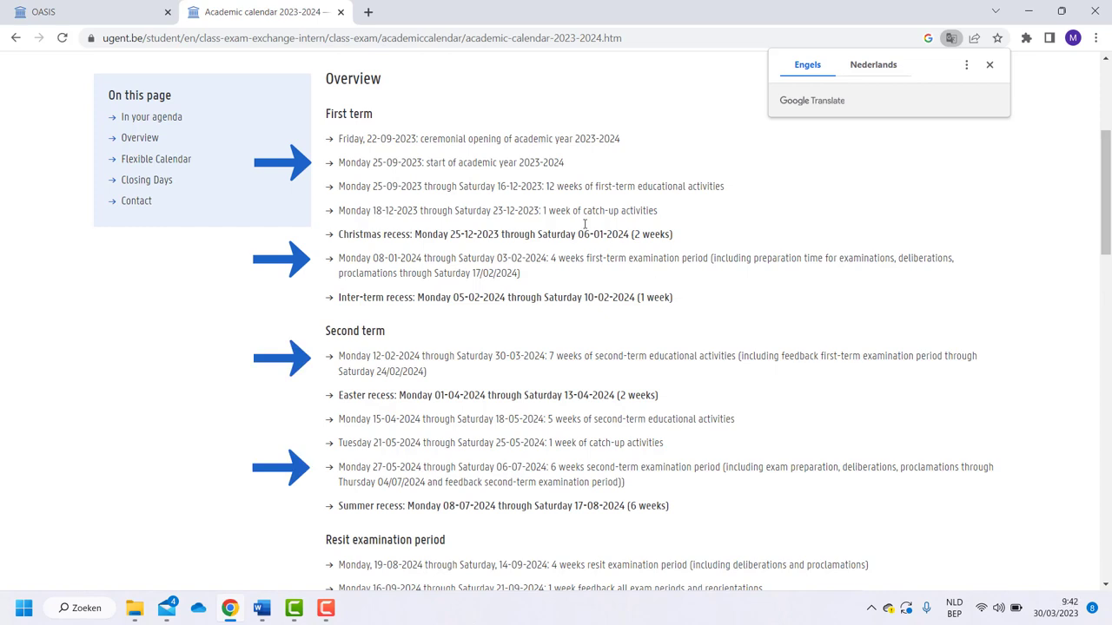
Enter planned starting date 25/09/2023 and planned end date 03/02/2024 on the exchange form
{"action": "left_click", "coordinate": [142, 6]}
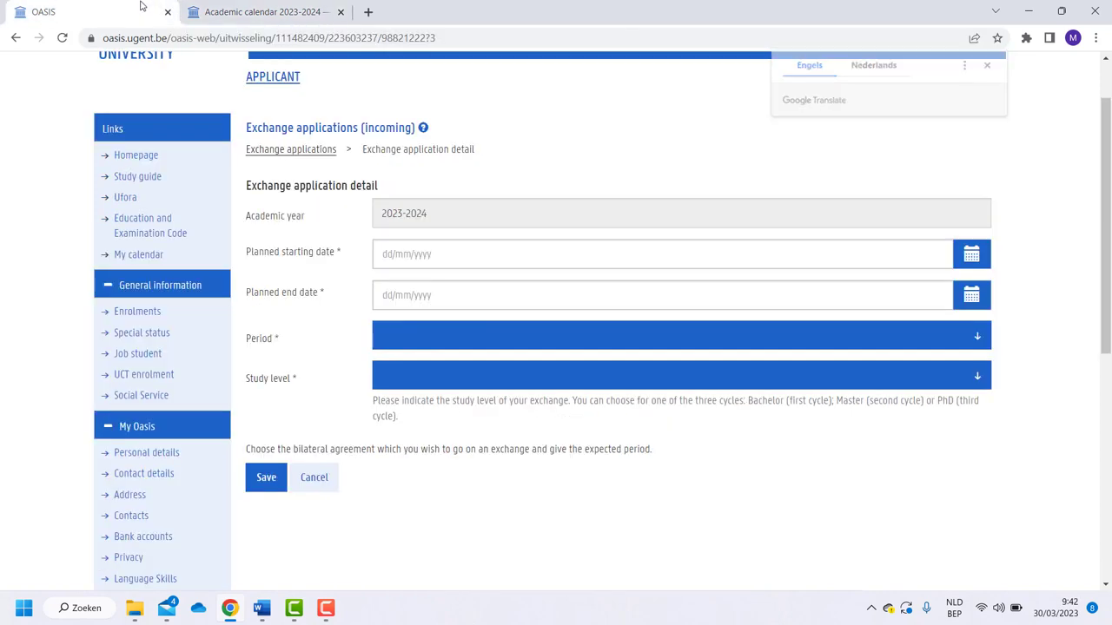
{"action": "left_click", "coordinate": [423, 265]}
{"action": "type", "text": "25"}
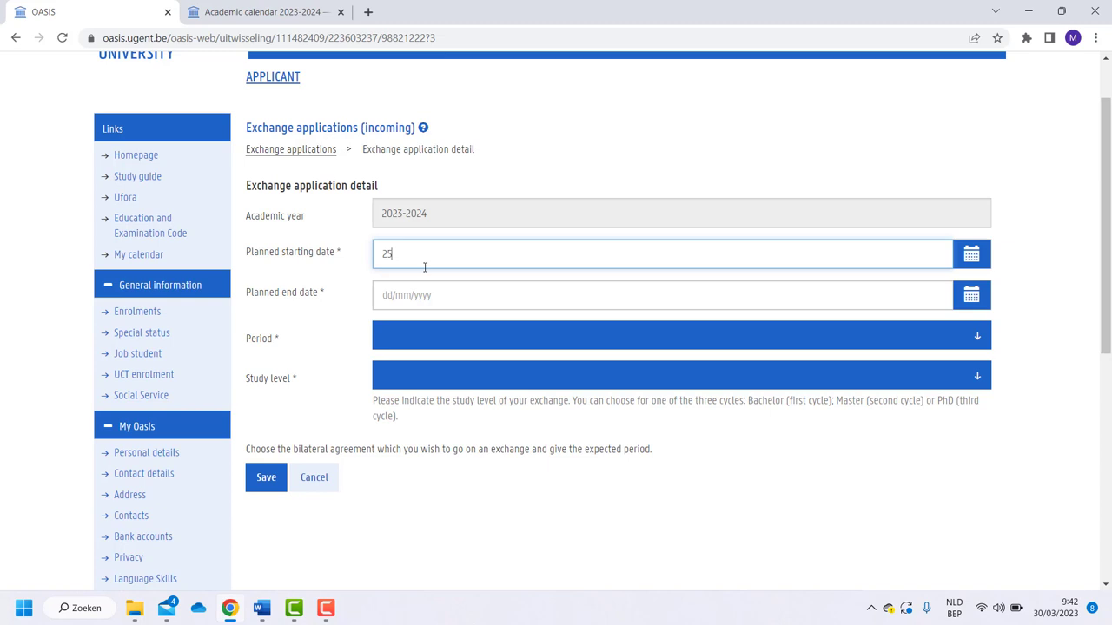
{"action": "type", "text": "092023"}
{"action": "left_click", "coordinate": [422, 296]}
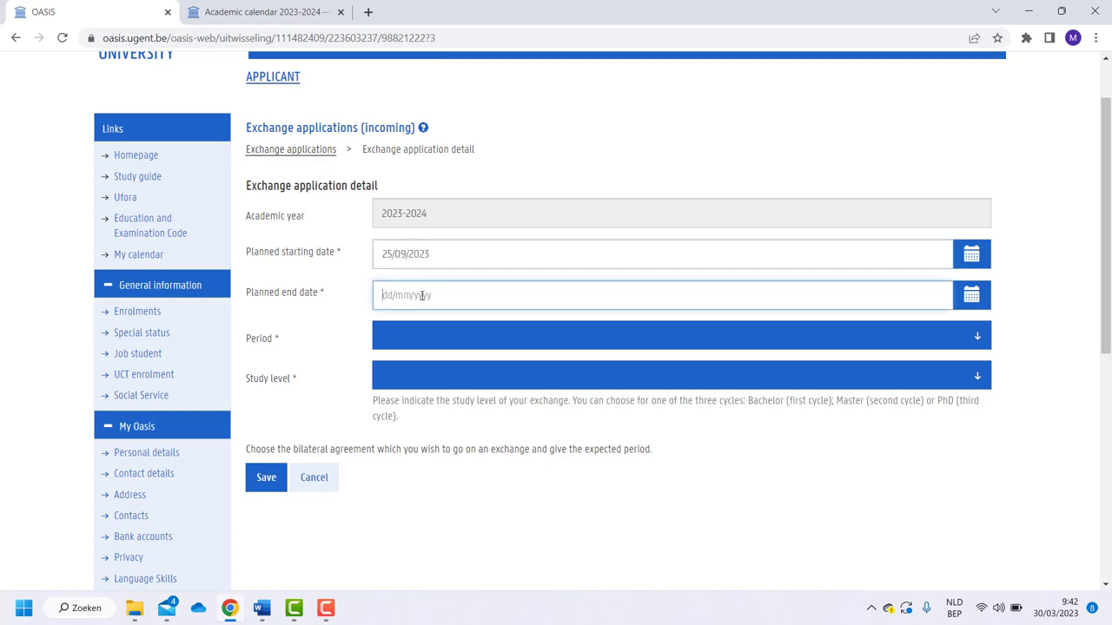
{"action": "type", "text": "03"}
{"action": "key", "text": "Caps_Lock"}
{"action": "key", "text": "Caps_Lock"}
{"action": "type", "text": "/02"}
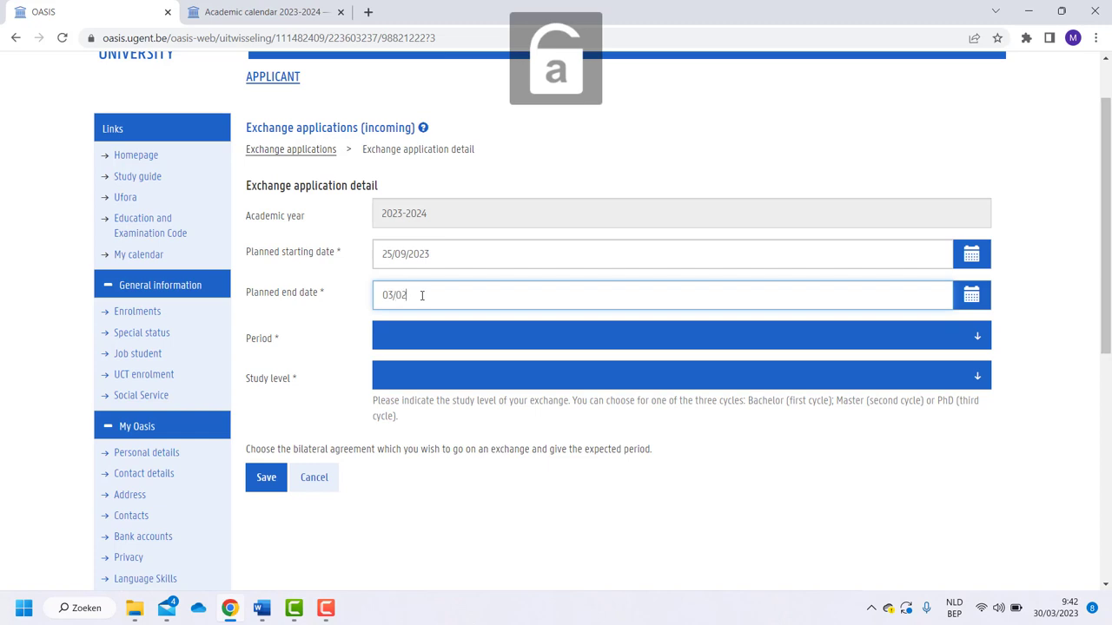
{"action": "key", "text": "Caps_Lock"}
{"action": "type", "text": "/"}
{"action": "key", "text": "Caps_Lock"}
{"action": "type", "text": "2024"}
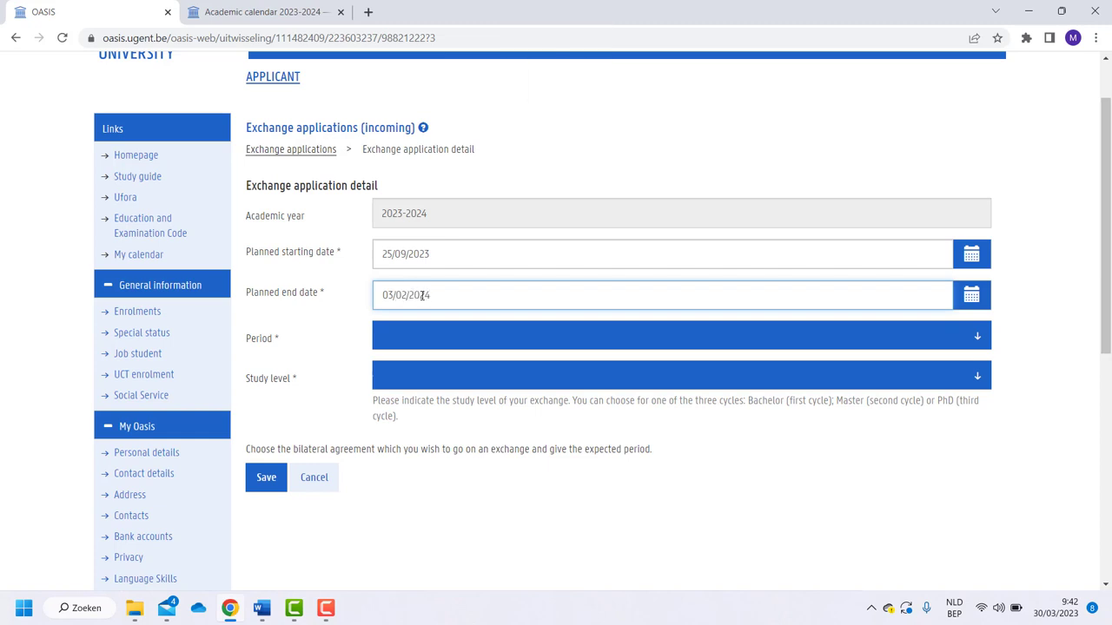
{"action": "left_click", "coordinate": [1053, 314]}
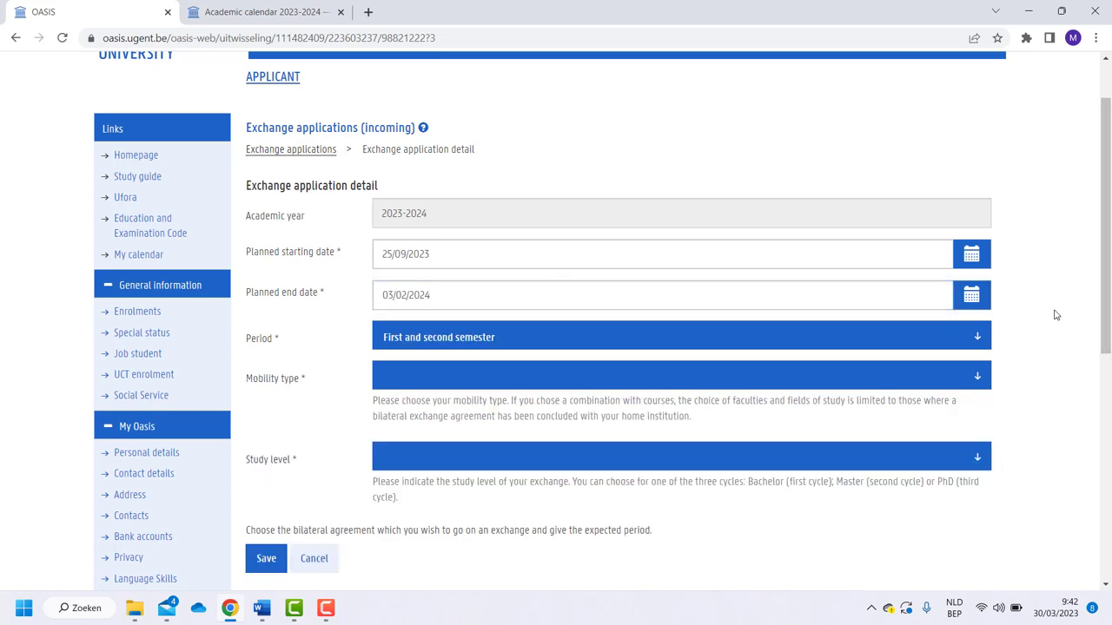
Choose First semester, Courses (incl. master dissertation) and second cycle (Master, Subsequent Master) study level
{"action": "left_click", "coordinate": [519, 341]}
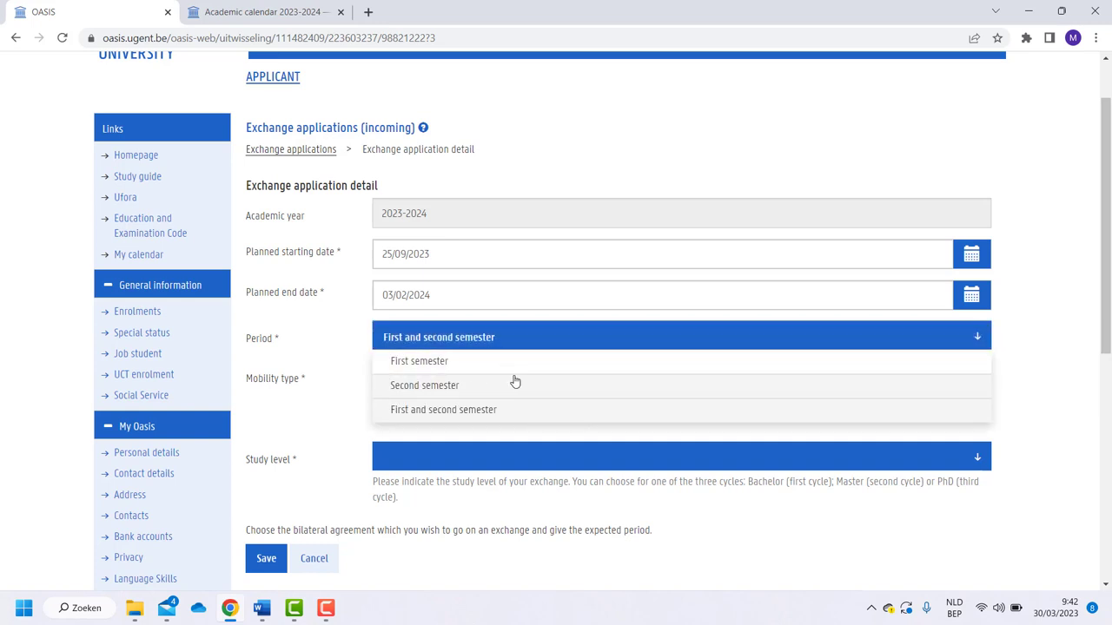
{"action": "left_click", "coordinate": [514, 365]}
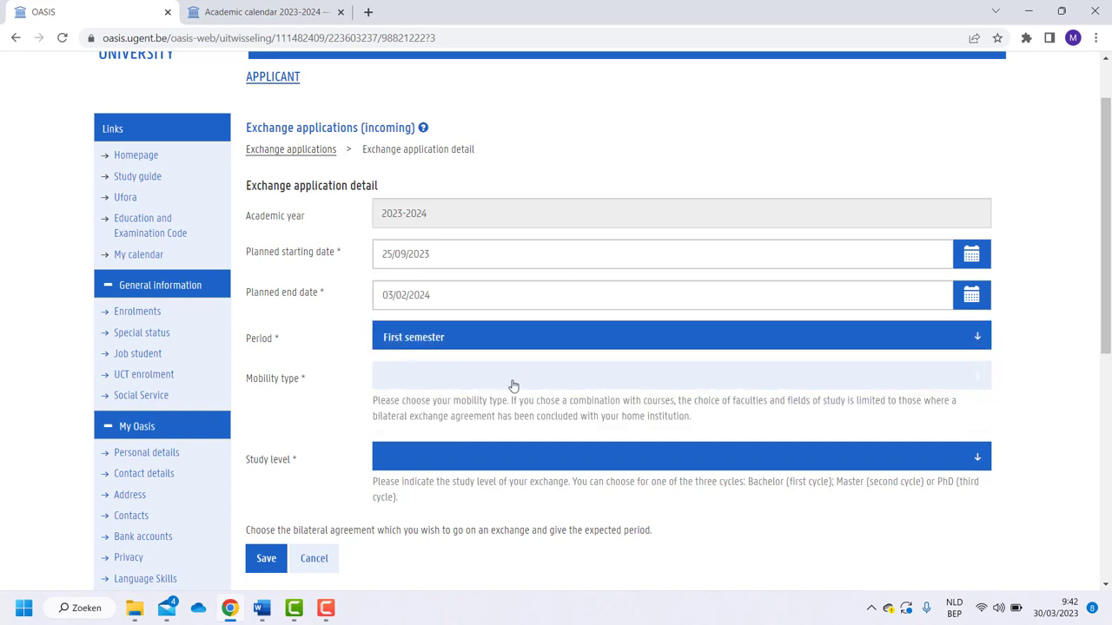
{"action": "left_click", "coordinate": [513, 386]}
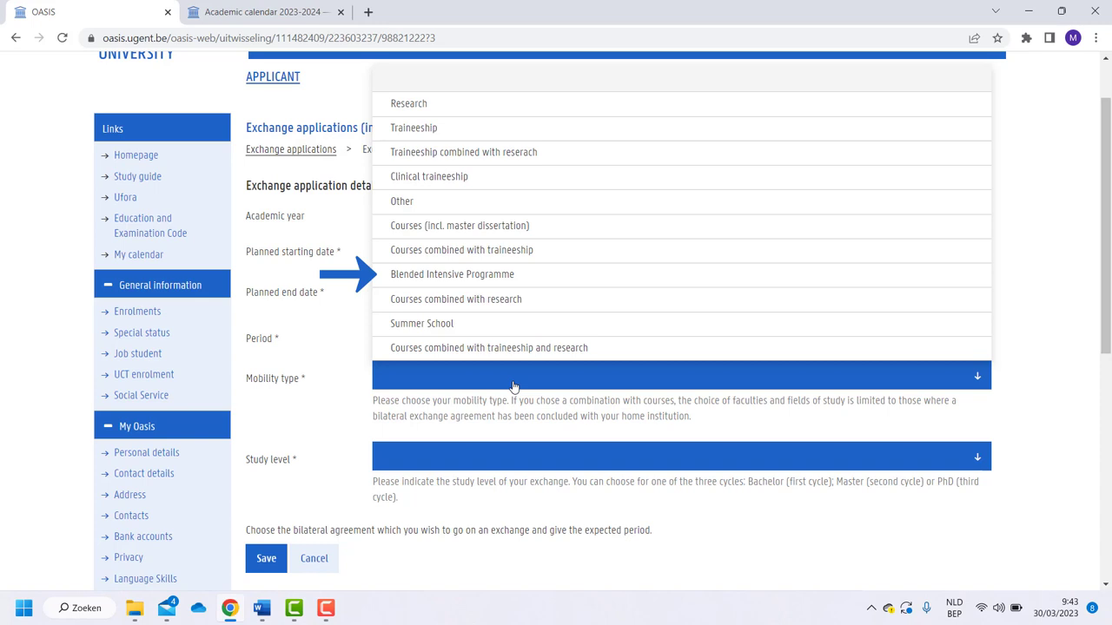
{"action": "left_click", "coordinate": [514, 227]}
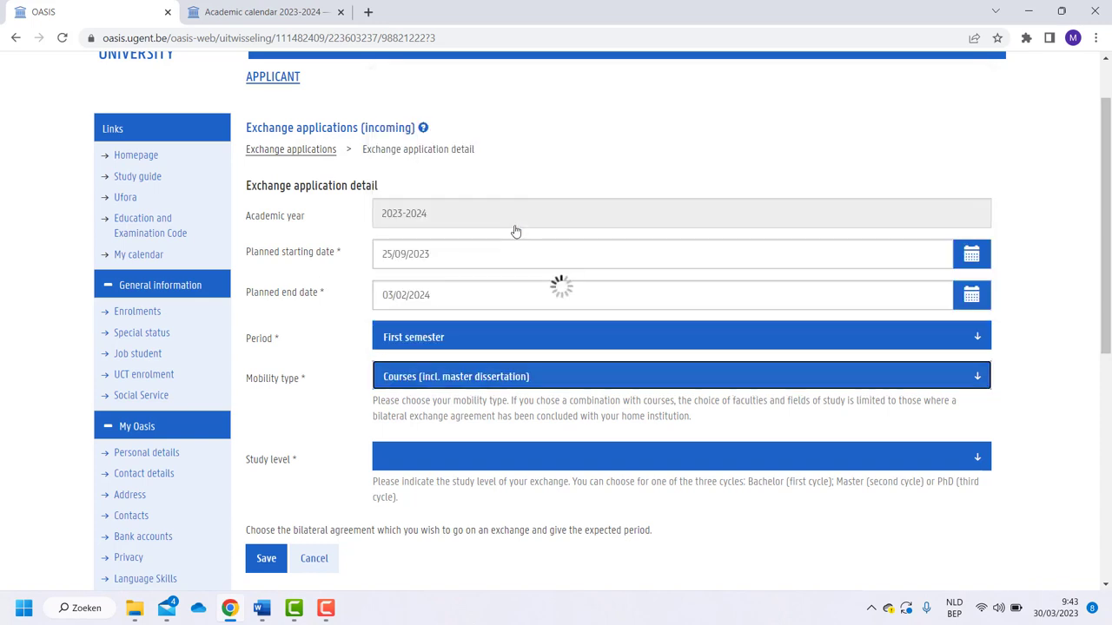
{"action": "scroll", "coordinate": [491, 401], "scroll_direction": "down", "scroll_amount": 1}
{"action": "left_click", "coordinate": [493, 395]}
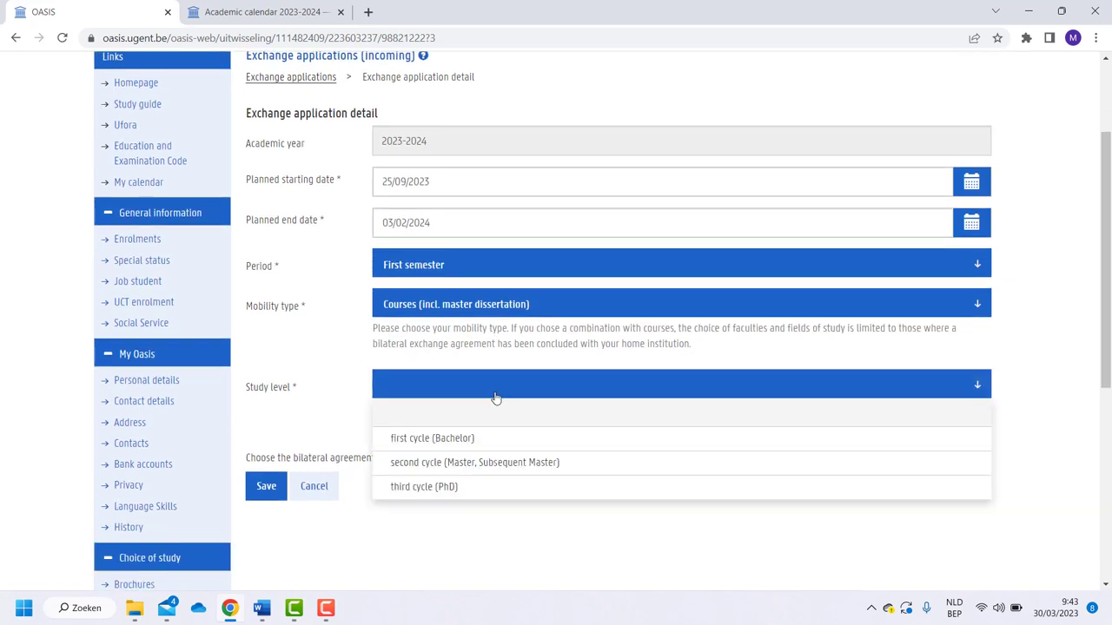
{"action": "left_click", "coordinate": [494, 463]}
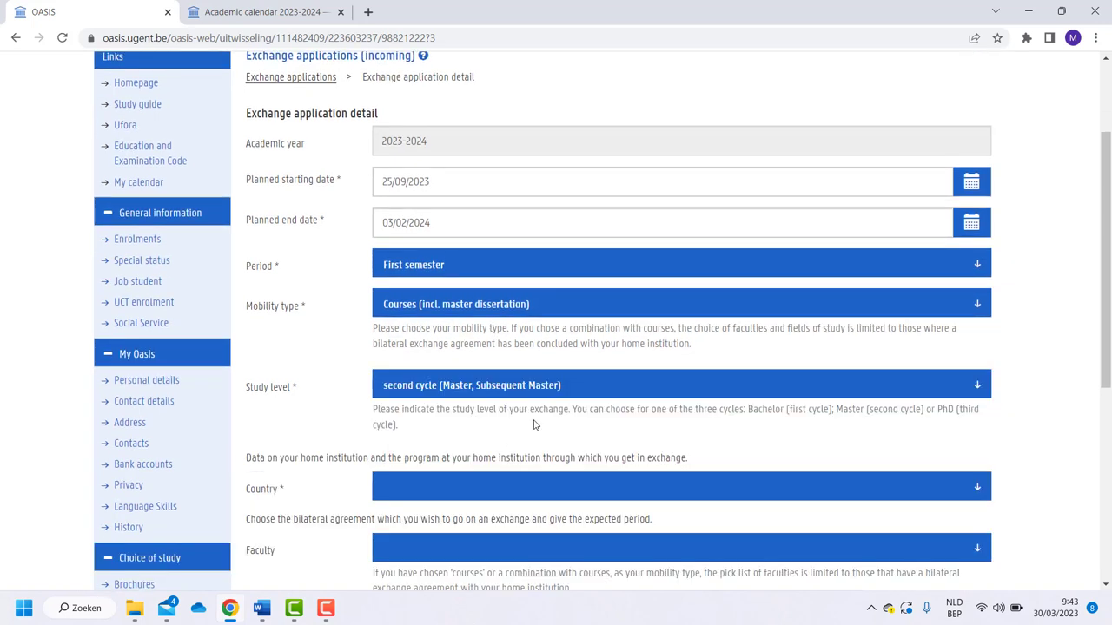
Set the home country to Spain
{"action": "scroll", "coordinate": [534, 424], "scroll_direction": "down", "scroll_amount": 1}
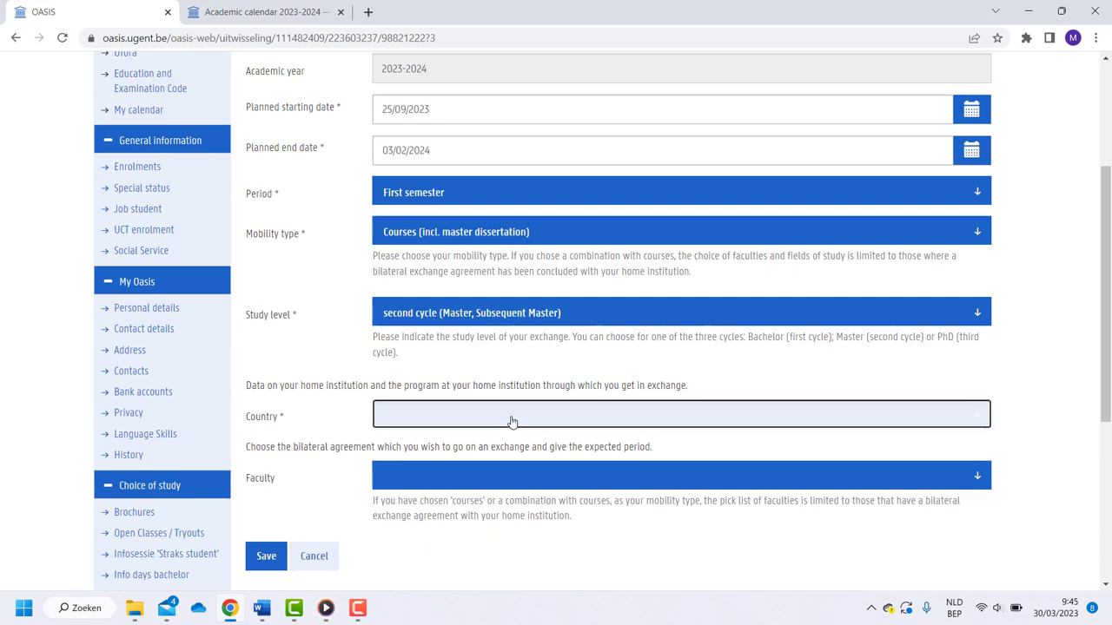
{"action": "left_click", "coordinate": [513, 422]}
{"action": "key", "text": "s"}
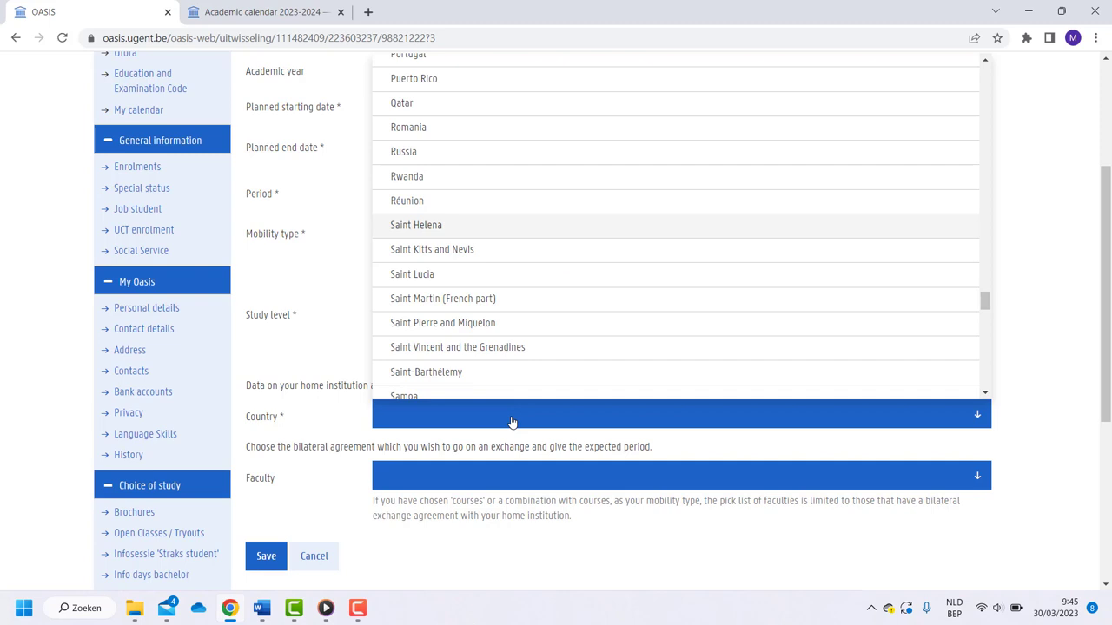
{"action": "scroll", "coordinate": [521, 330], "scroll_direction": "down", "scroll_amount": 5}
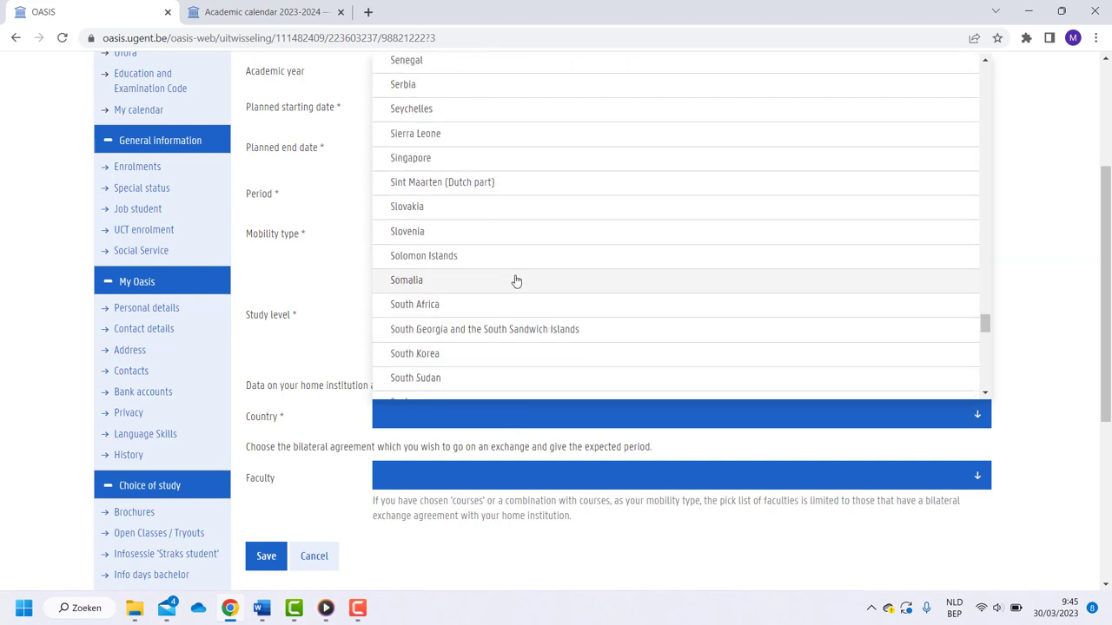
{"action": "scroll", "coordinate": [516, 281], "scroll_direction": "down", "scroll_amount": 3}
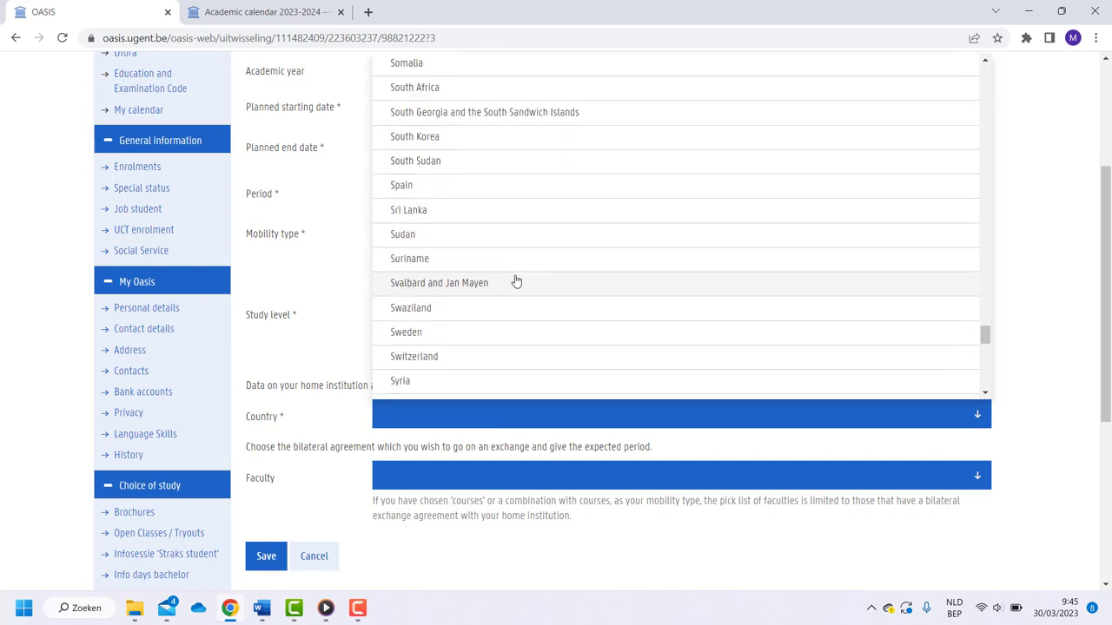
{"action": "left_click", "coordinate": [512, 186]}
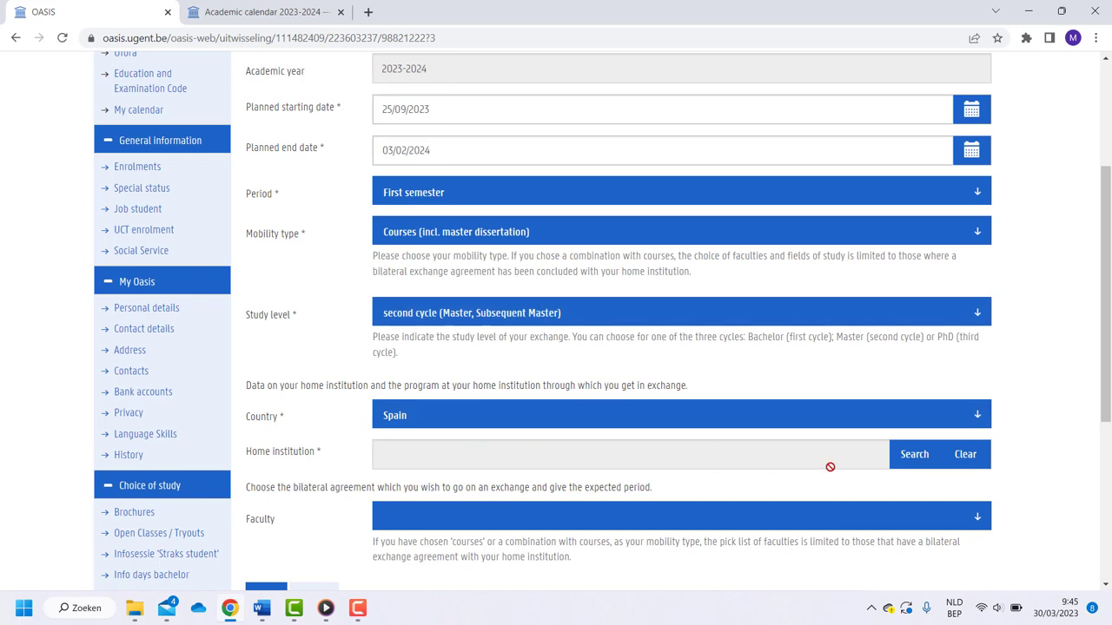
Search institutions for 'valencia' and select Polytechnic University of Valencia as home institution
{"action": "left_click", "coordinate": [904, 467]}
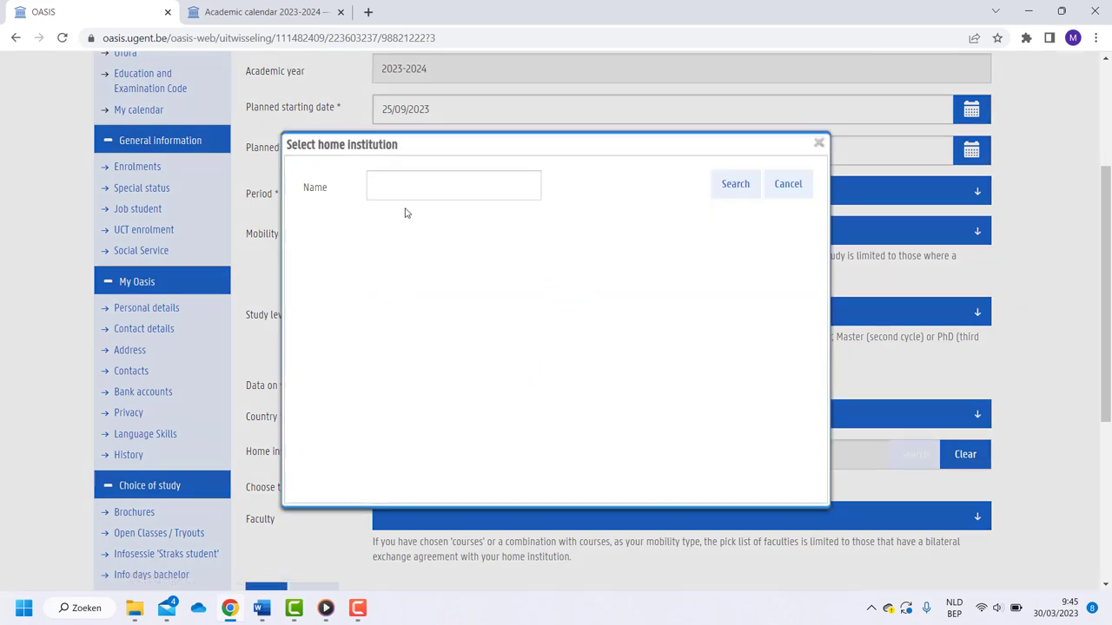
{"action": "type", "text": "val"}
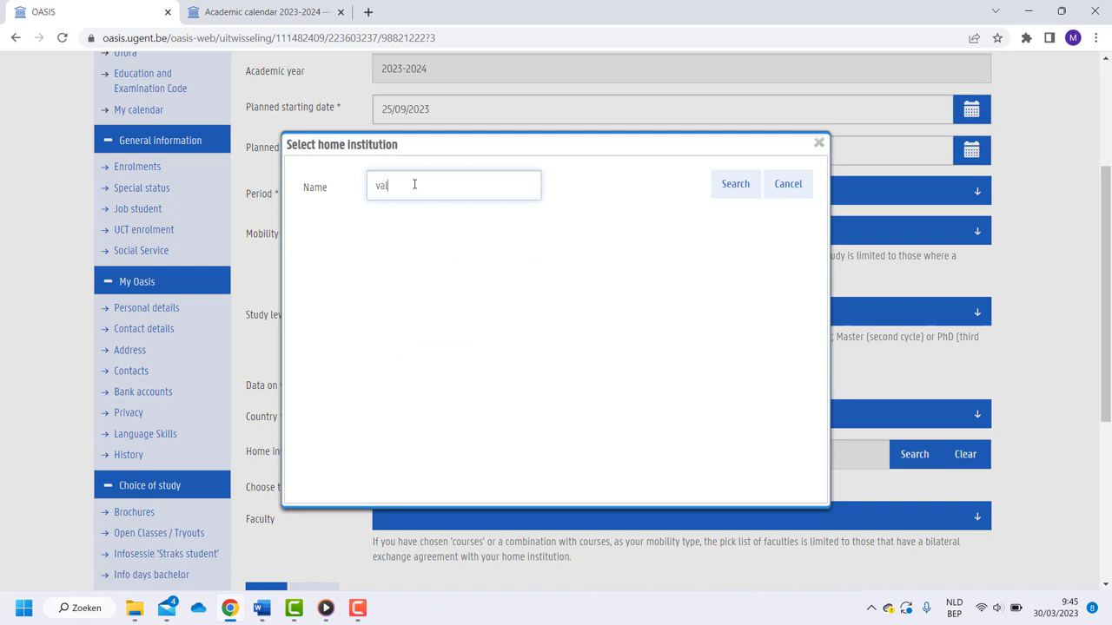
{"action": "type", "text": "encia"}
{"action": "key", "text": "Return"}
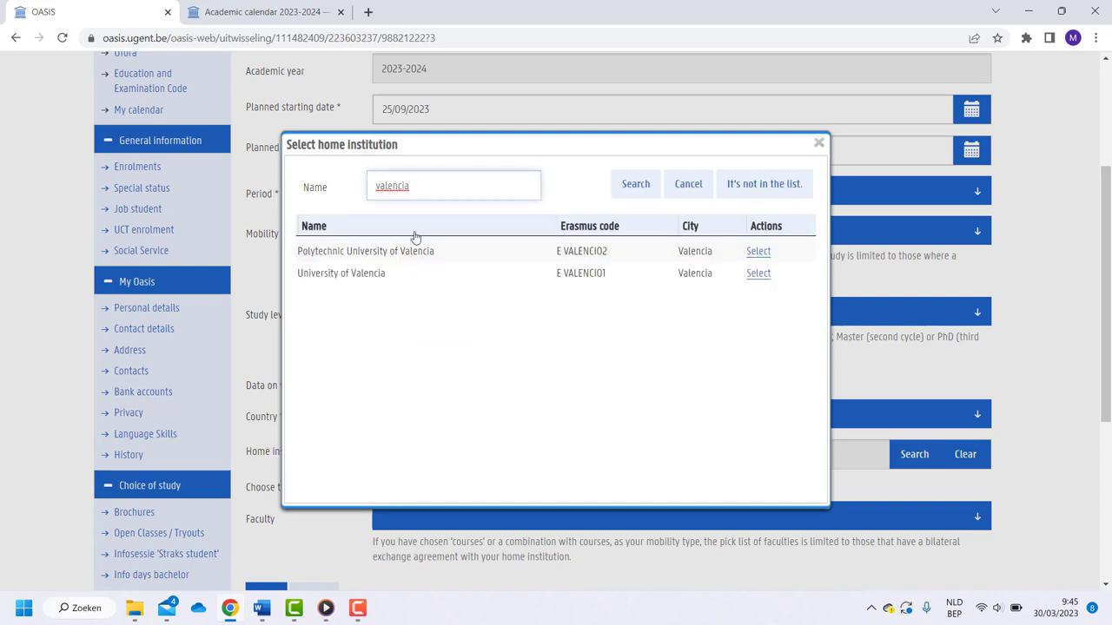
{"action": "left_click", "coordinate": [414, 251]}
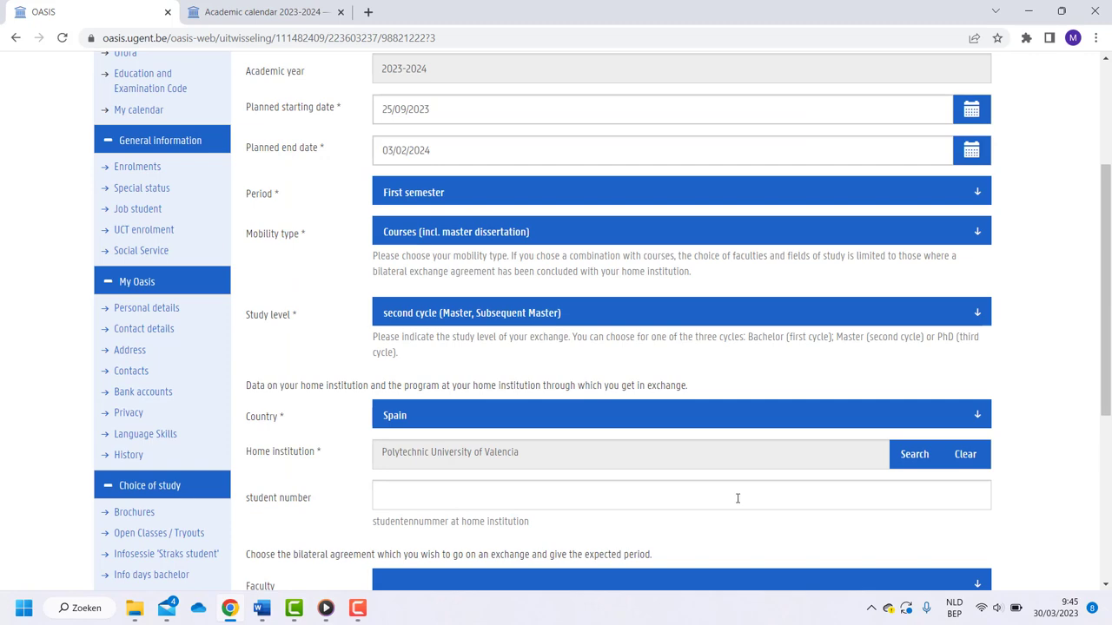
Choose Faculty of Bioscience Engineering as the faculty
{"action": "scroll", "coordinate": [738, 497], "scroll_direction": "down", "scroll_amount": 1}
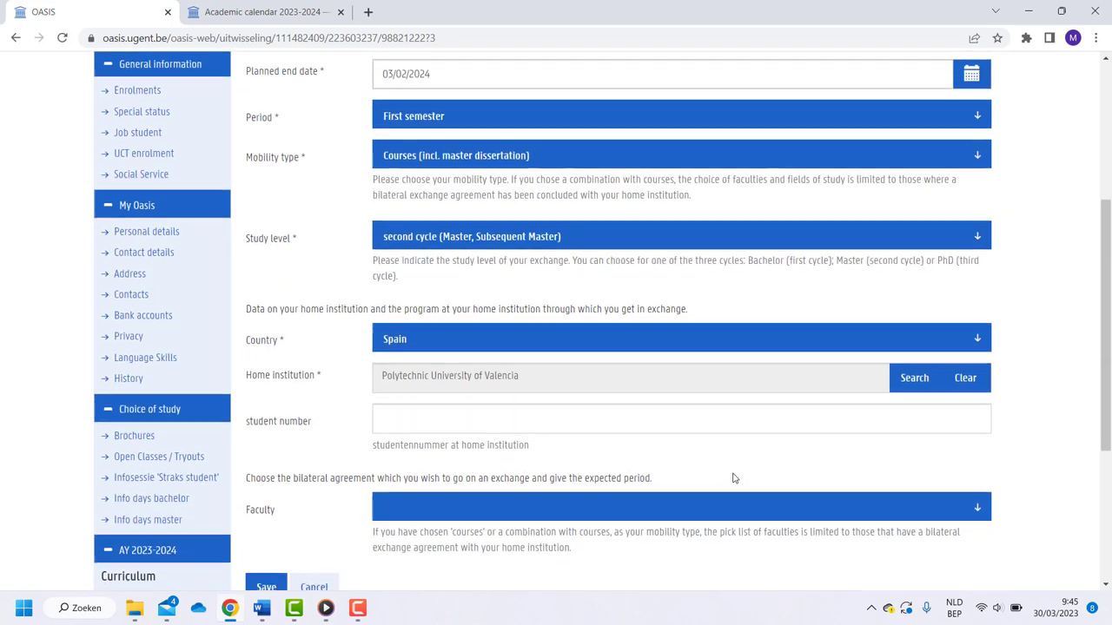
{"action": "scroll", "coordinate": [732, 479], "scroll_direction": "down", "scroll_amount": 1}
{"action": "left_click", "coordinate": [722, 434]}
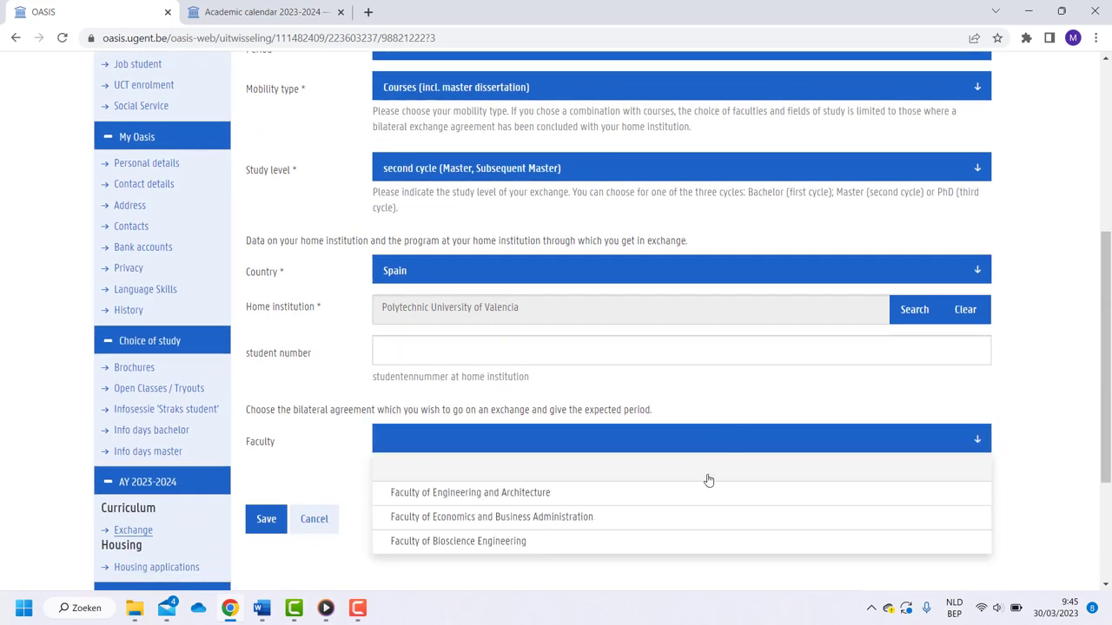
{"action": "left_click", "coordinate": [687, 540]}
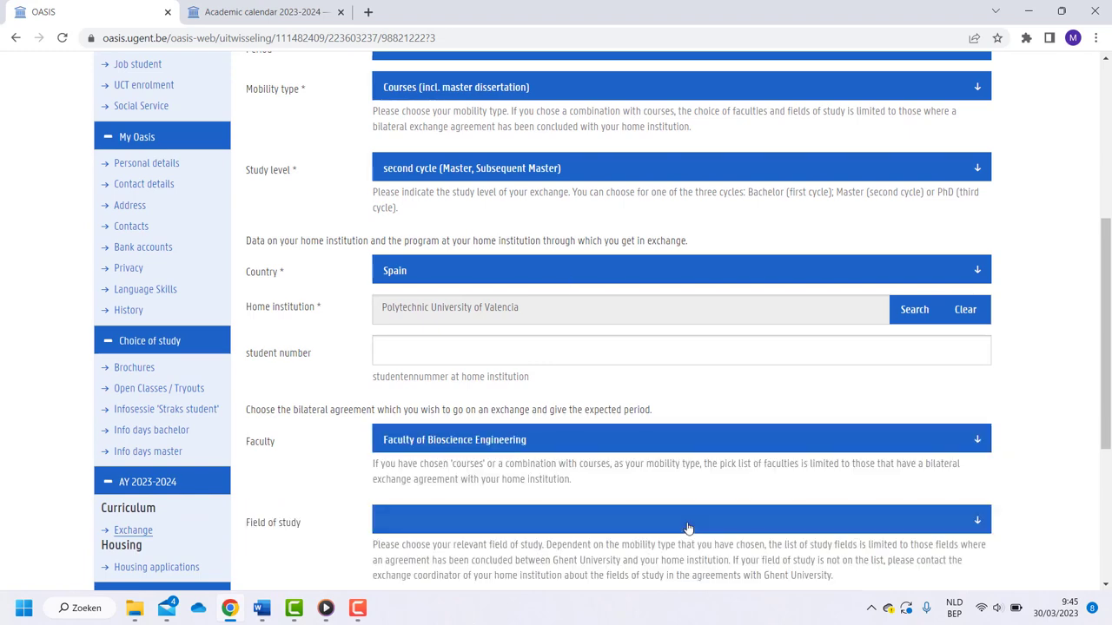
Set the field of study to 'Agriculture, not further defined' and save the application
{"action": "scroll", "coordinate": [681, 486], "scroll_direction": "down", "scroll_amount": 1}
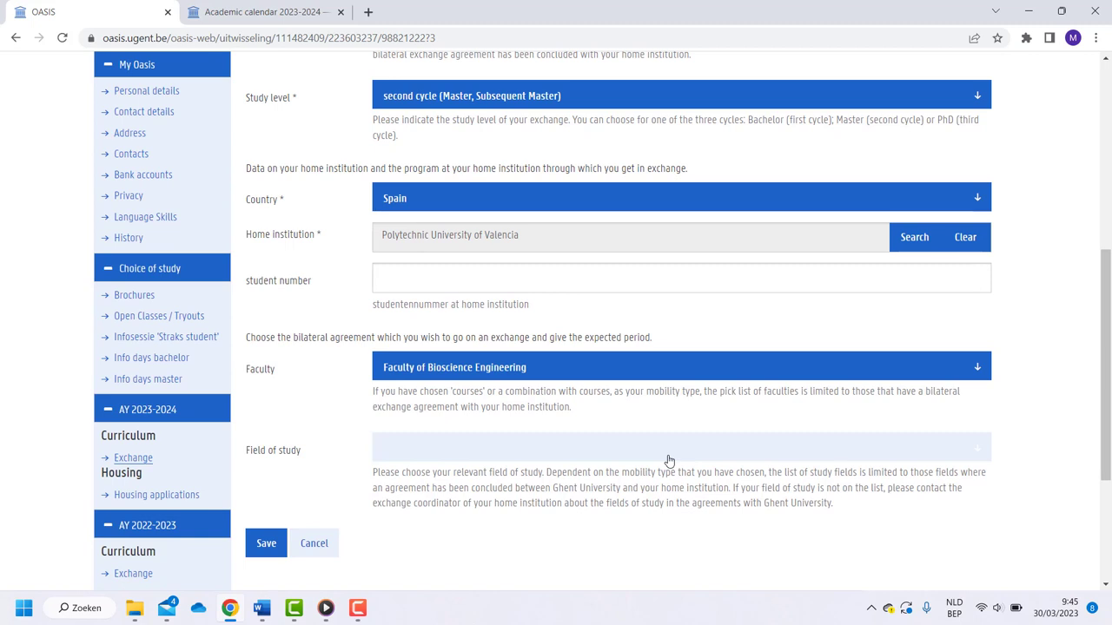
{"action": "left_click", "coordinate": [669, 459]}
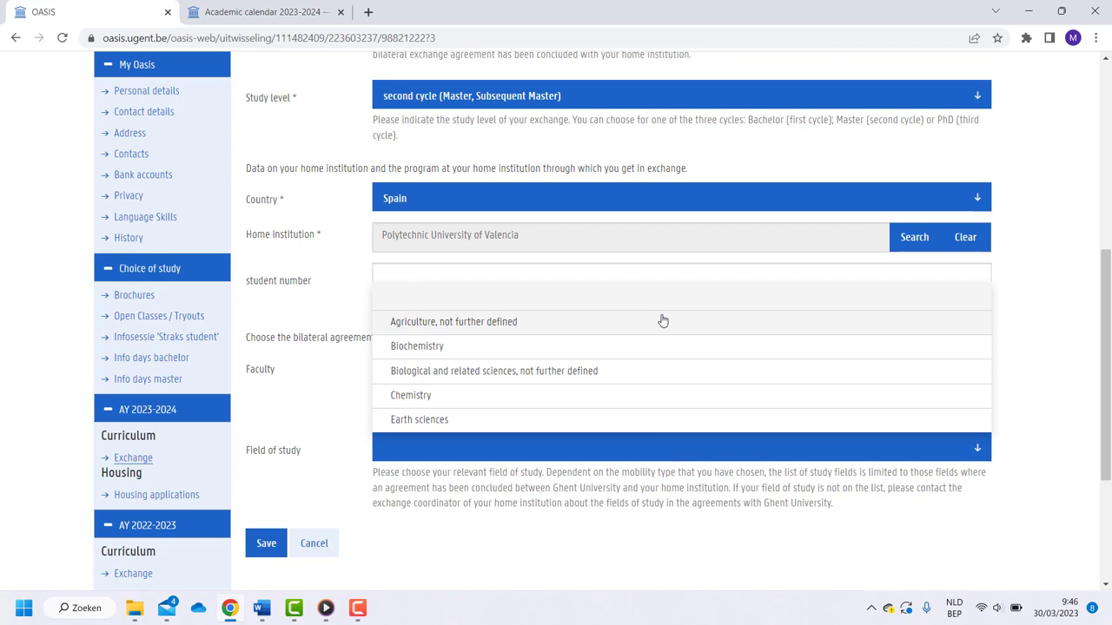
{"action": "left_click", "coordinate": [662, 322]}
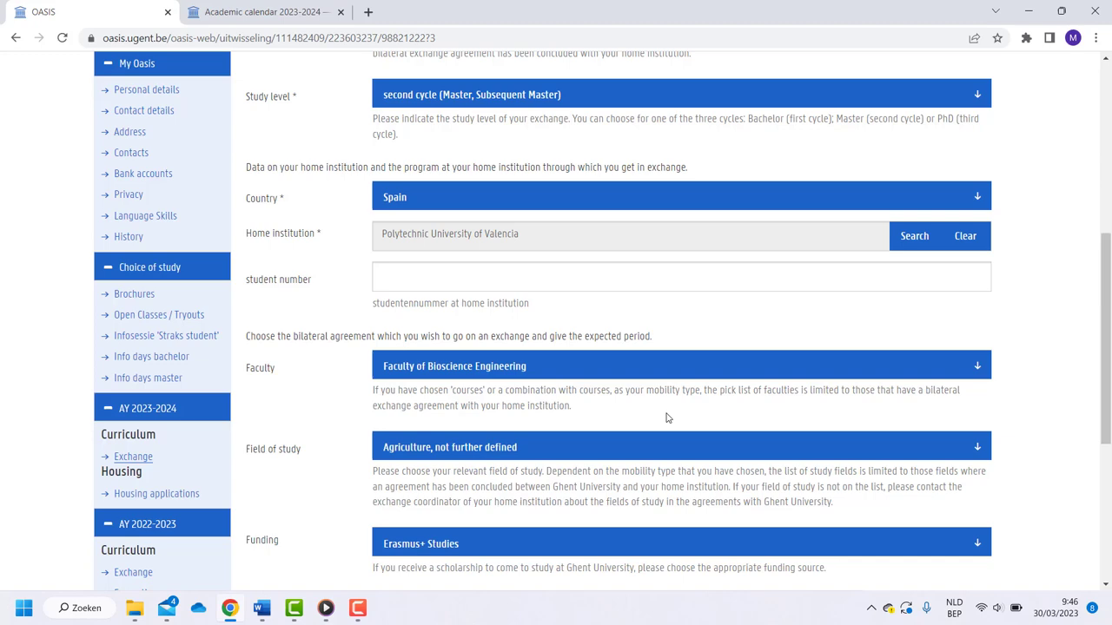
{"action": "scroll", "coordinate": [667, 418], "scroll_direction": "down", "scroll_amount": 3}
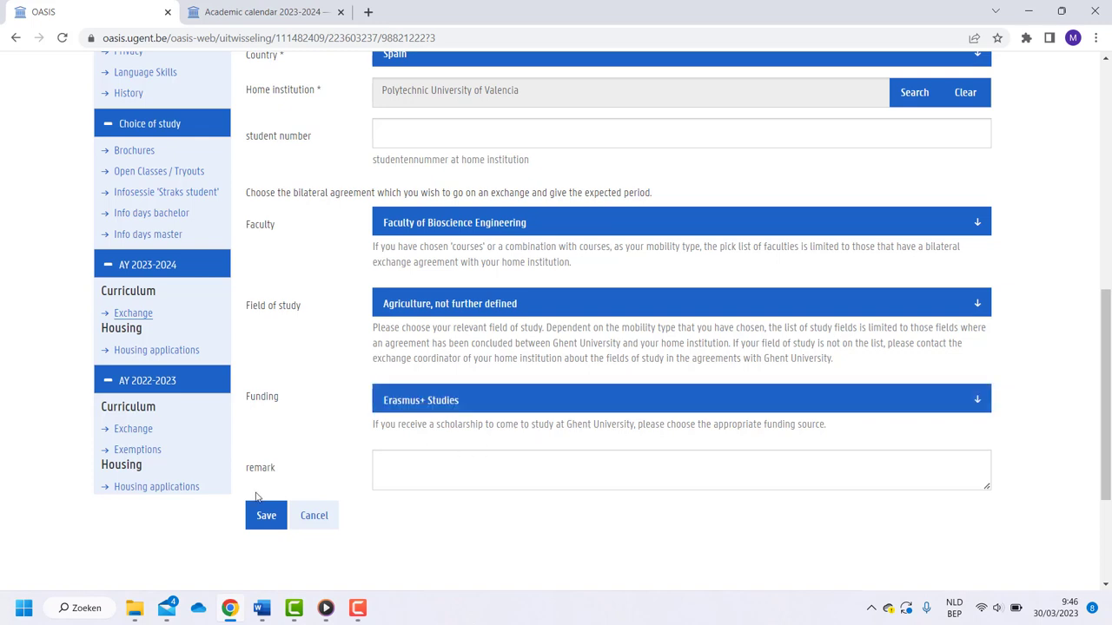
{"action": "left_click", "coordinate": [256, 514]}
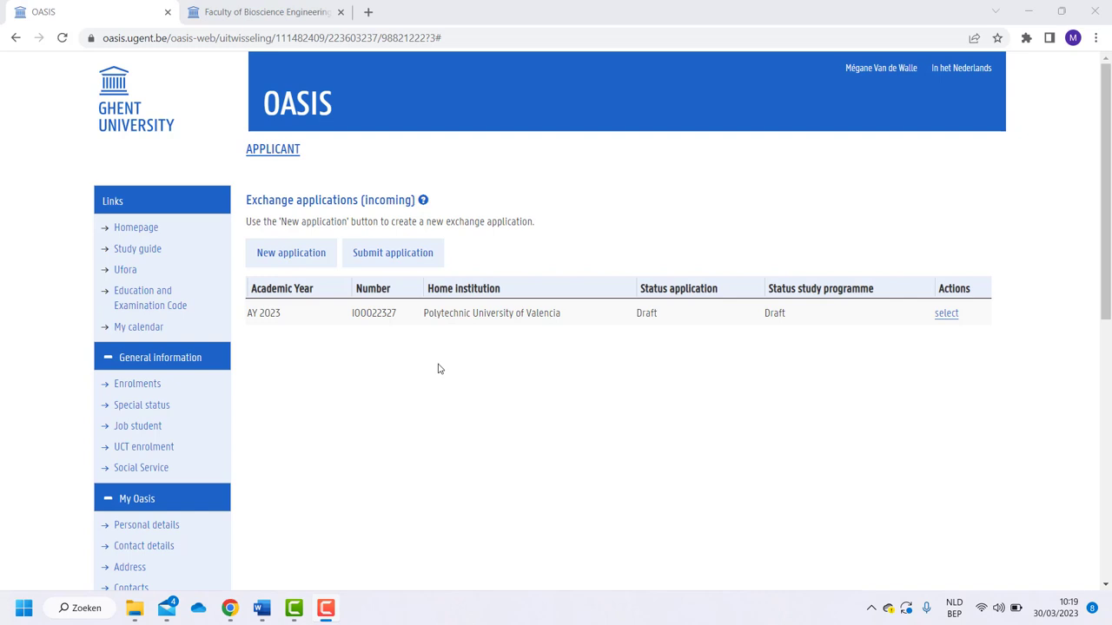
Open the draft application's details and review which sections are still incomplete
{"action": "left_click", "coordinate": [449, 318]}
{"action": "scroll", "coordinate": [451, 356], "scroll_direction": "down", "scroll_amount": 3}
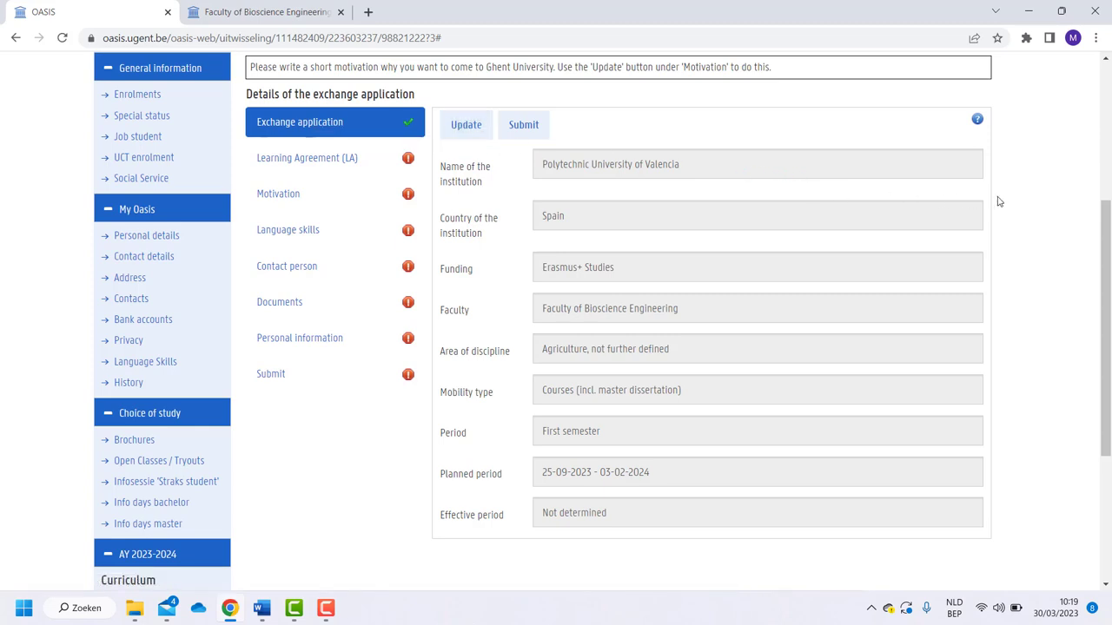
{"action": "scroll", "coordinate": [998, 201], "scroll_direction": "down", "scroll_amount": 1}
{"action": "scroll", "coordinate": [997, 201], "scroll_direction": "up", "scroll_amount": 1}
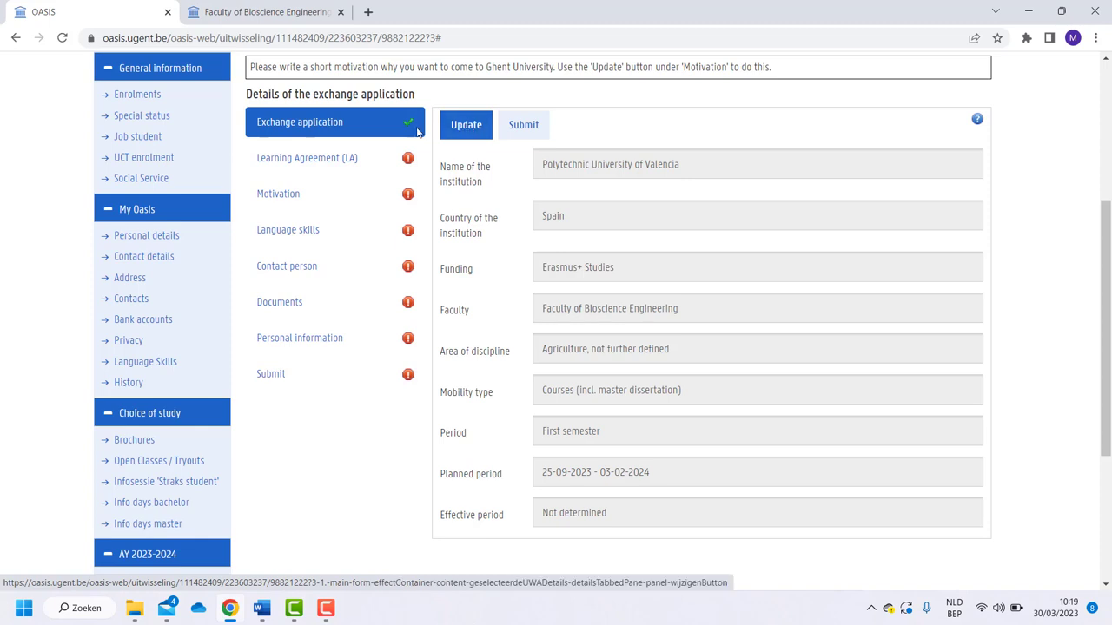
Show the Learning Agreement (LA) section of the application
{"action": "left_click", "coordinate": [315, 161]}
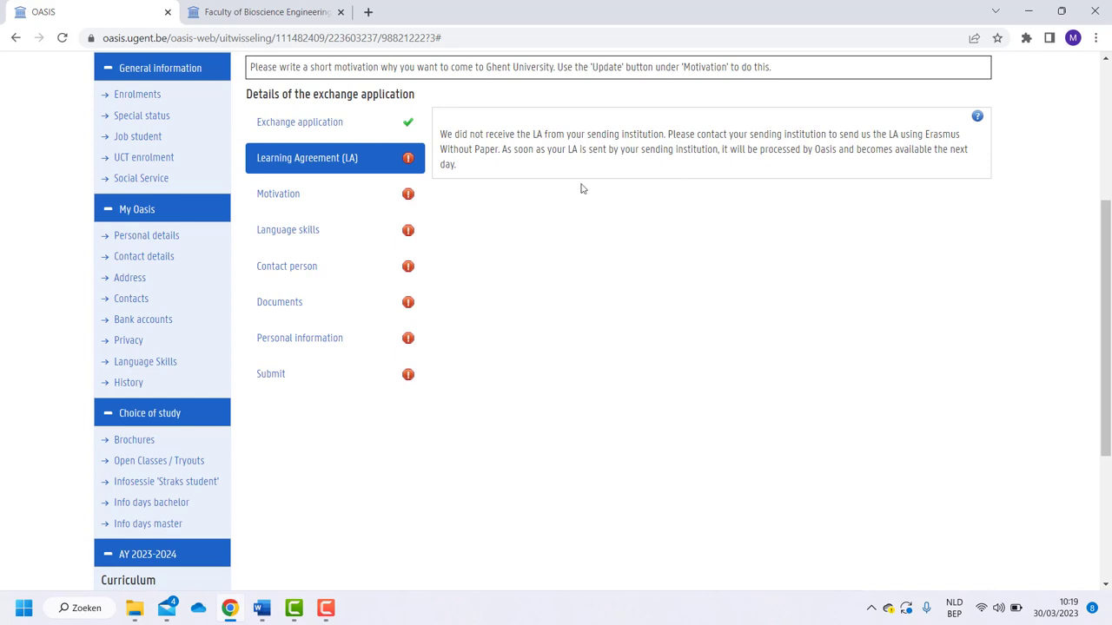
Paste 'Write your motivation here.' as the motivation text and confirm it
{"action": "left_click", "coordinate": [298, 197]}
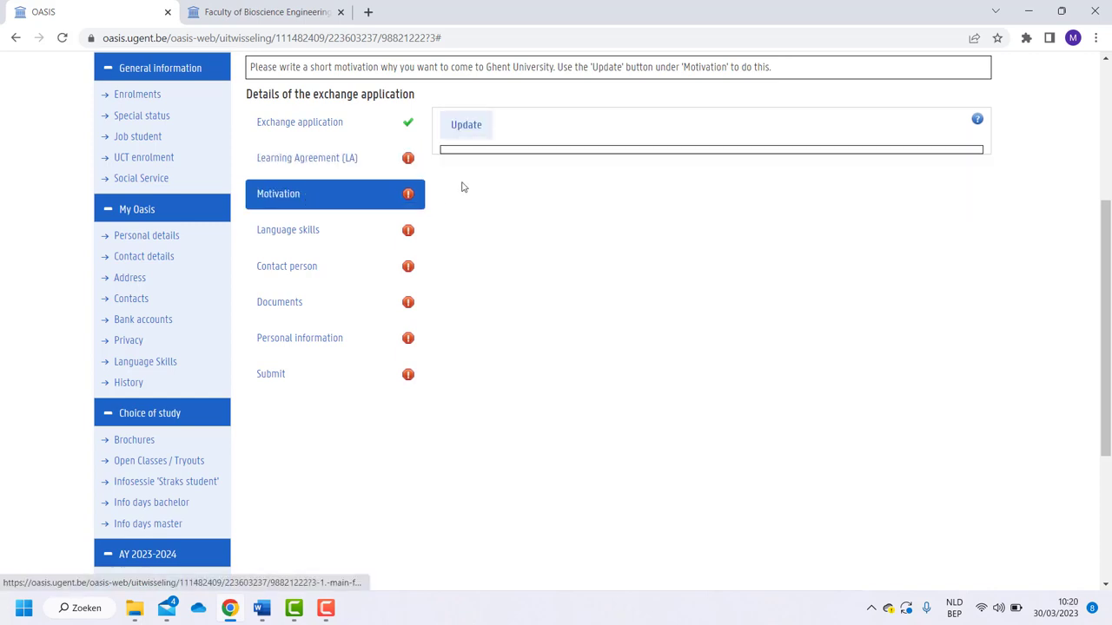
{"action": "left_click", "coordinate": [467, 126]}
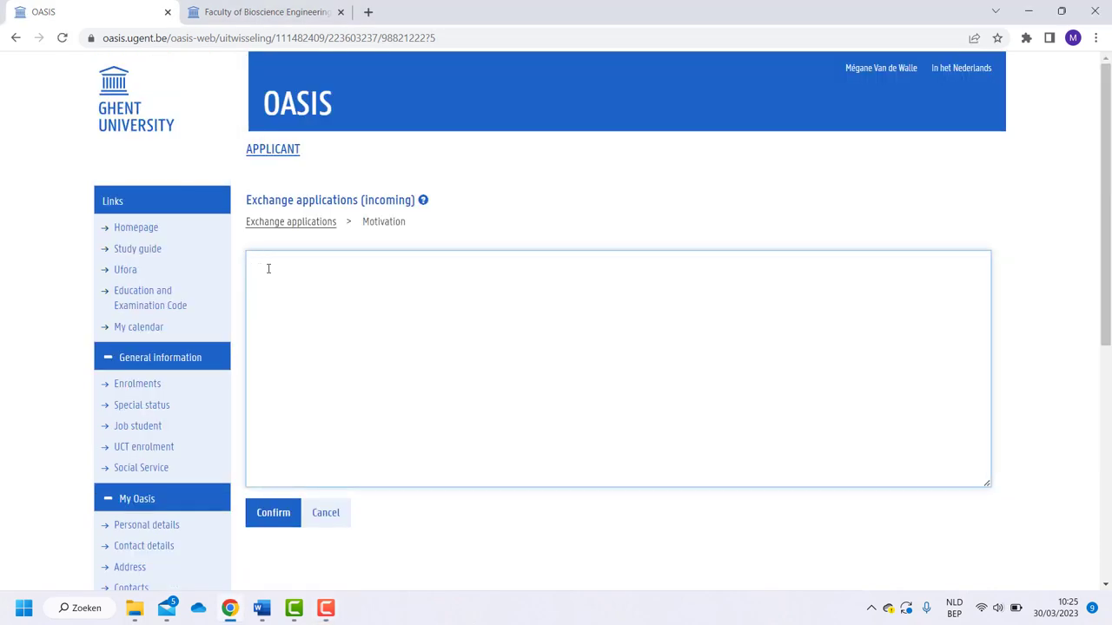
{"action": "type", "text": "Write your motivation here"}
{"action": "left_click", "coordinate": [269, 519]}
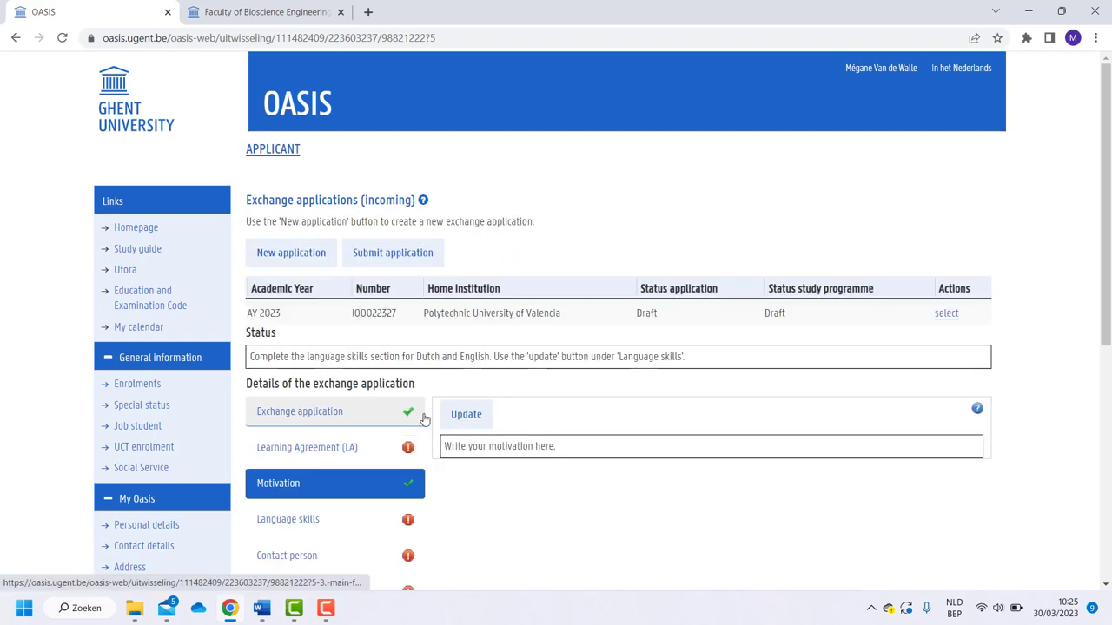
{"action": "scroll", "coordinate": [417, 417], "scroll_direction": "down", "scroll_amount": 2}
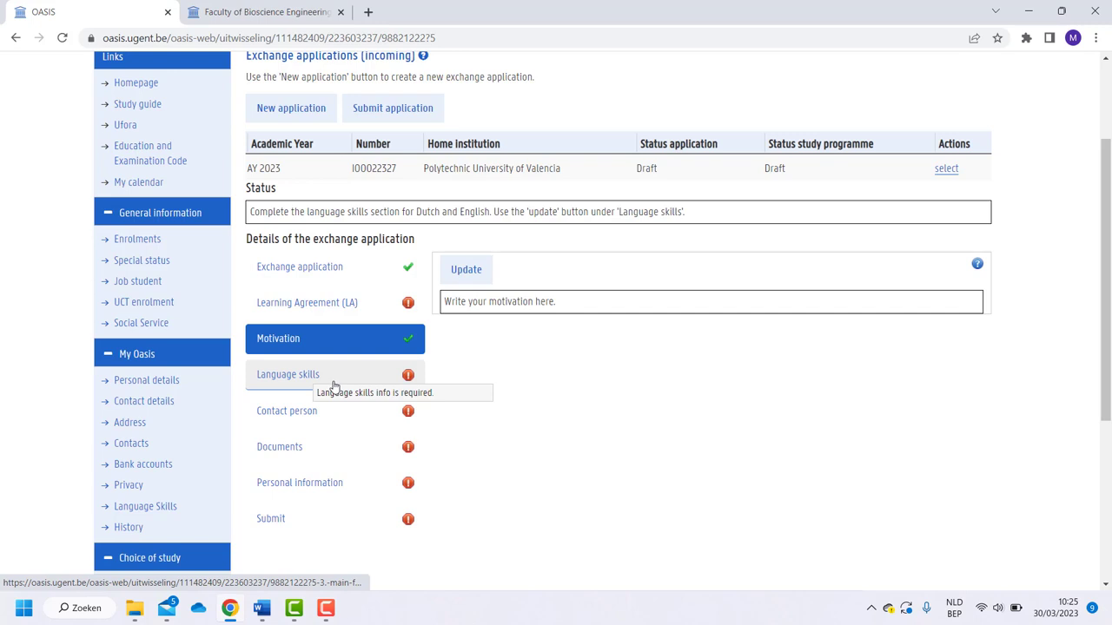
Edit the language skills, setting Dutch to Native language
{"action": "left_click", "coordinate": [347, 379]}
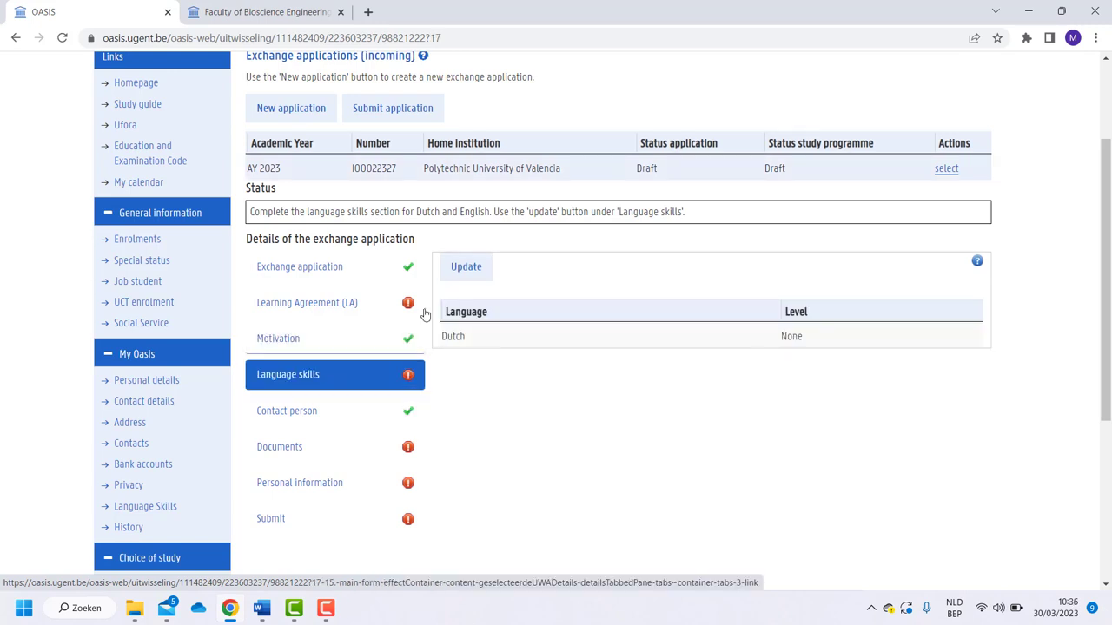
{"action": "left_click", "coordinate": [455, 268]}
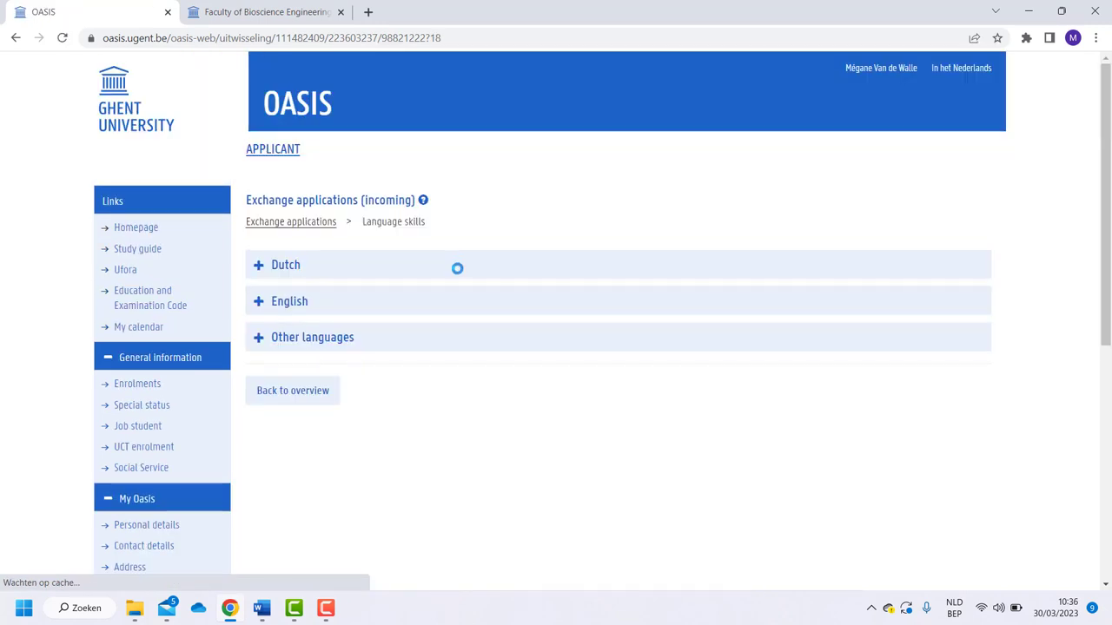
{"action": "left_click", "coordinate": [457, 271]}
{"action": "left_click", "coordinate": [356, 314]}
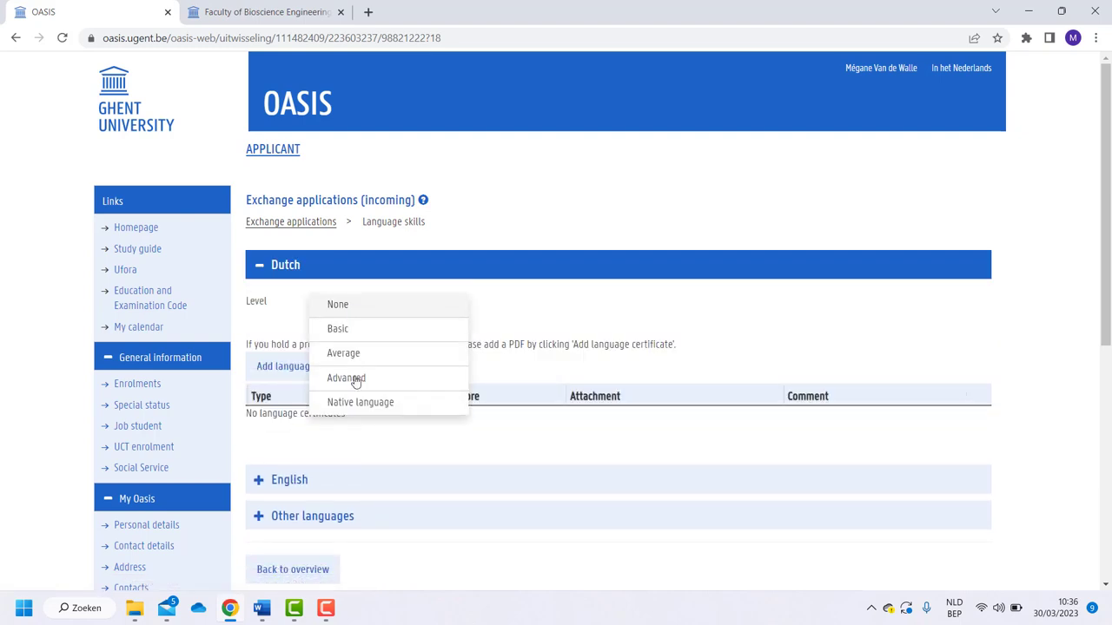
{"action": "left_click", "coordinate": [355, 404]}
Set English to Advanced, then switch to the Bioscience Engineering faculty website
{"action": "scroll", "coordinate": [358, 409], "scroll_direction": "down", "scroll_amount": 1}
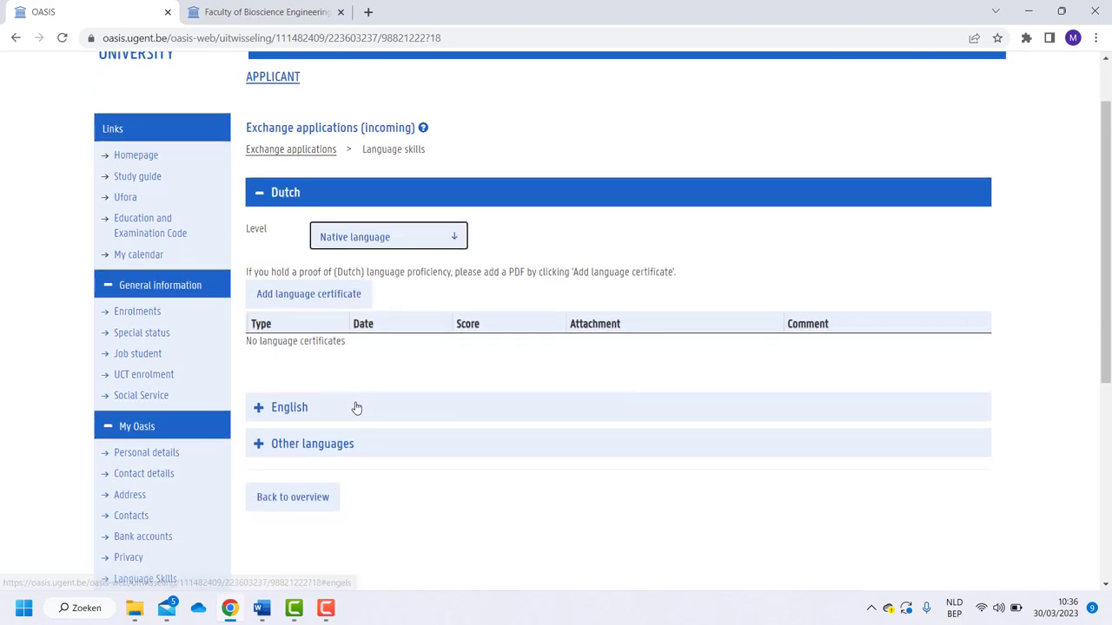
{"action": "left_click", "coordinate": [357, 408]}
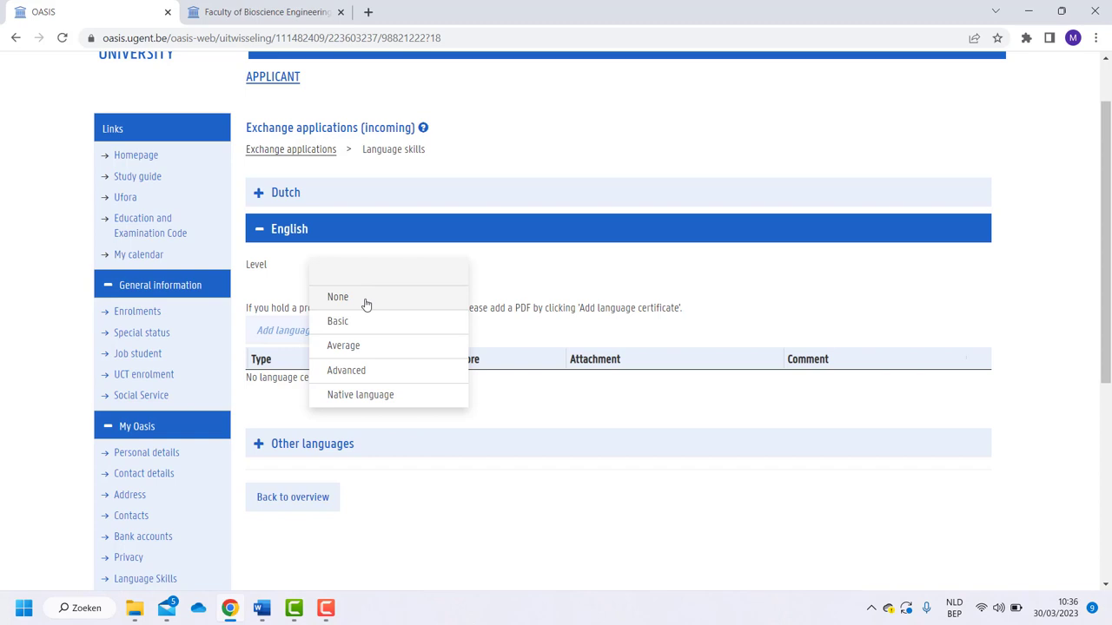
{"action": "left_click", "coordinate": [365, 369]}
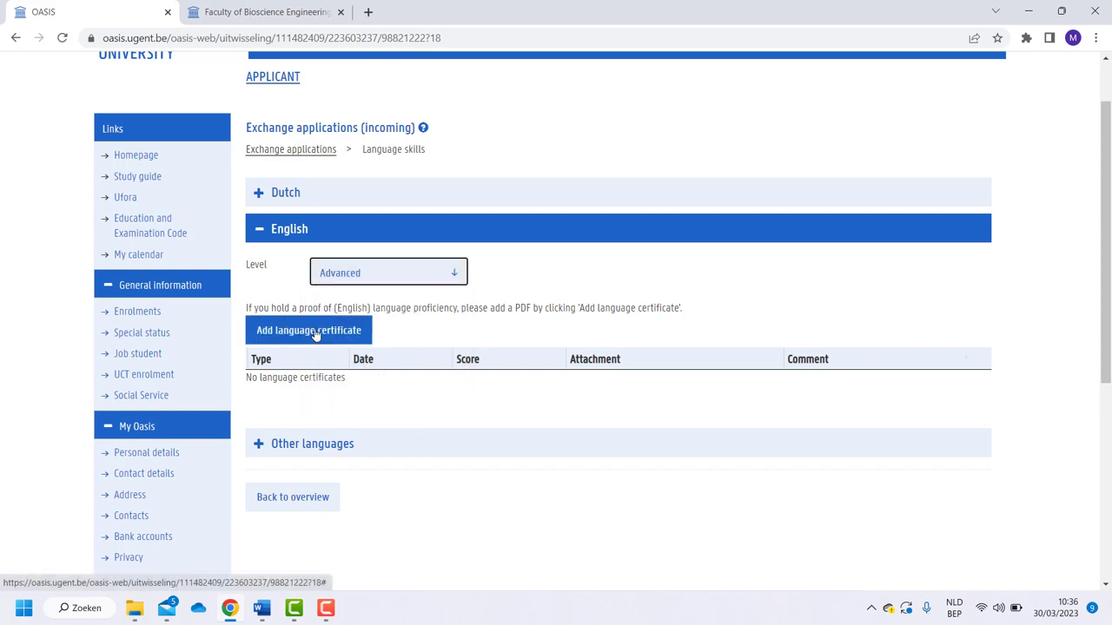
{"action": "left_click", "coordinate": [278, 6]}
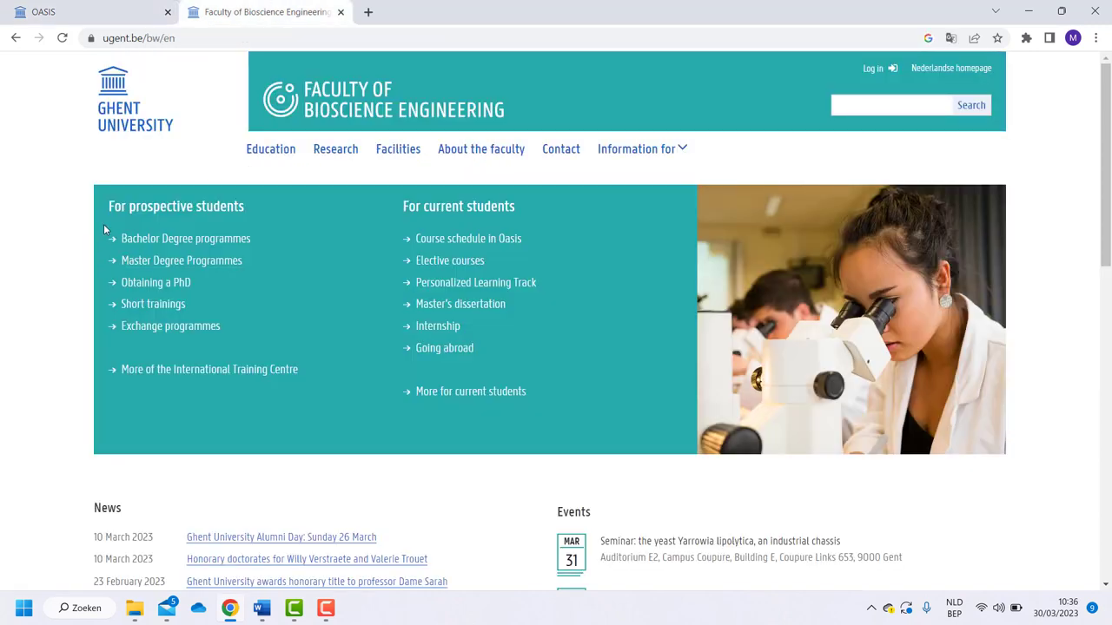
Review the incoming exchange page's required documents and language requirements, then return to OASIS
{"action": "left_click", "coordinate": [270, 151]}
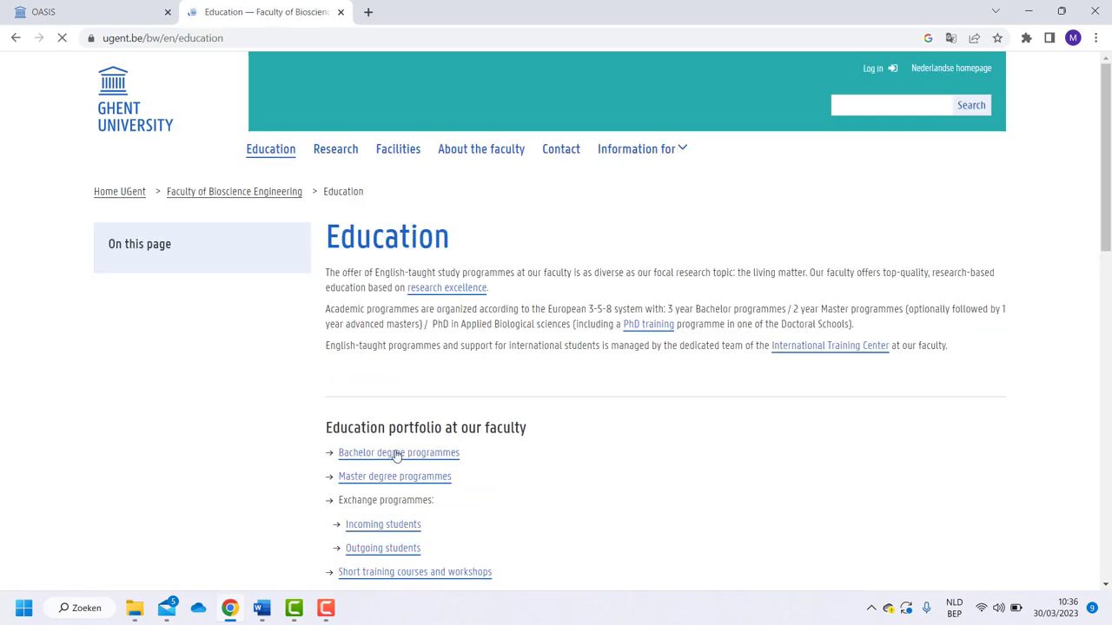
{"action": "left_click", "coordinate": [397, 534]}
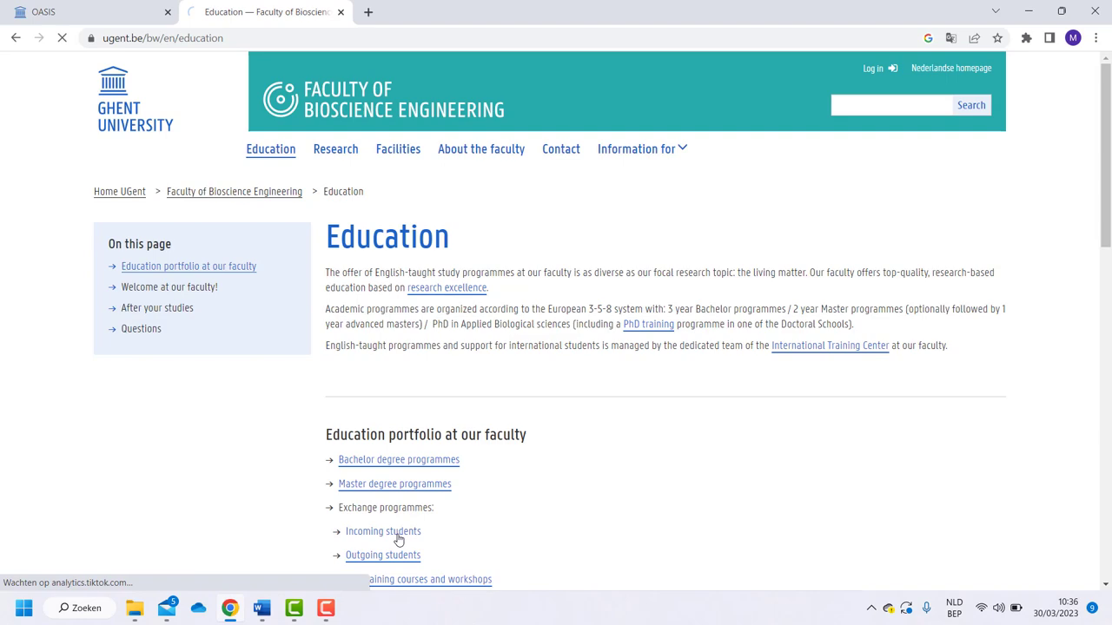
{"action": "scroll", "coordinate": [432, 485], "scroll_direction": "down", "scroll_amount": 10}
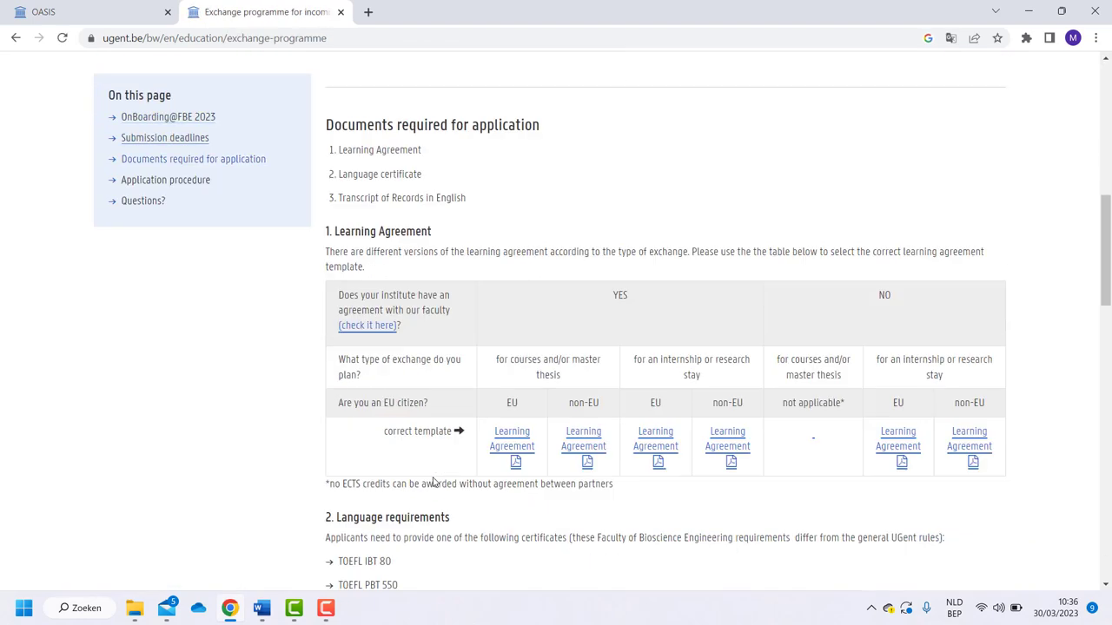
{"action": "scroll", "coordinate": [432, 485], "scroll_direction": "down", "scroll_amount": 1}
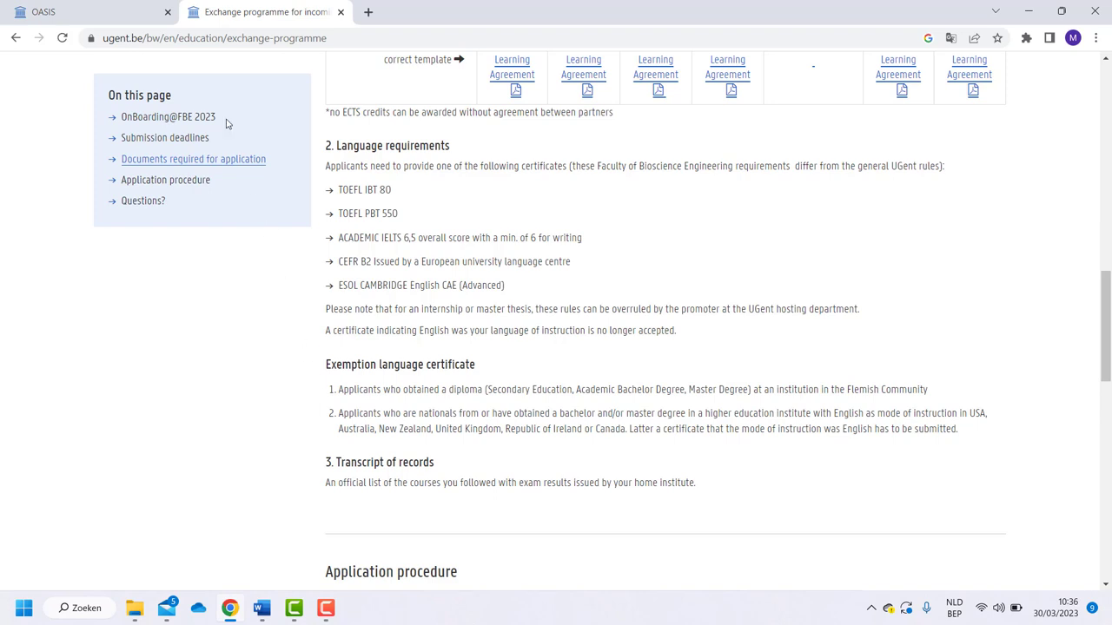
{"action": "left_click", "coordinate": [147, 18]}
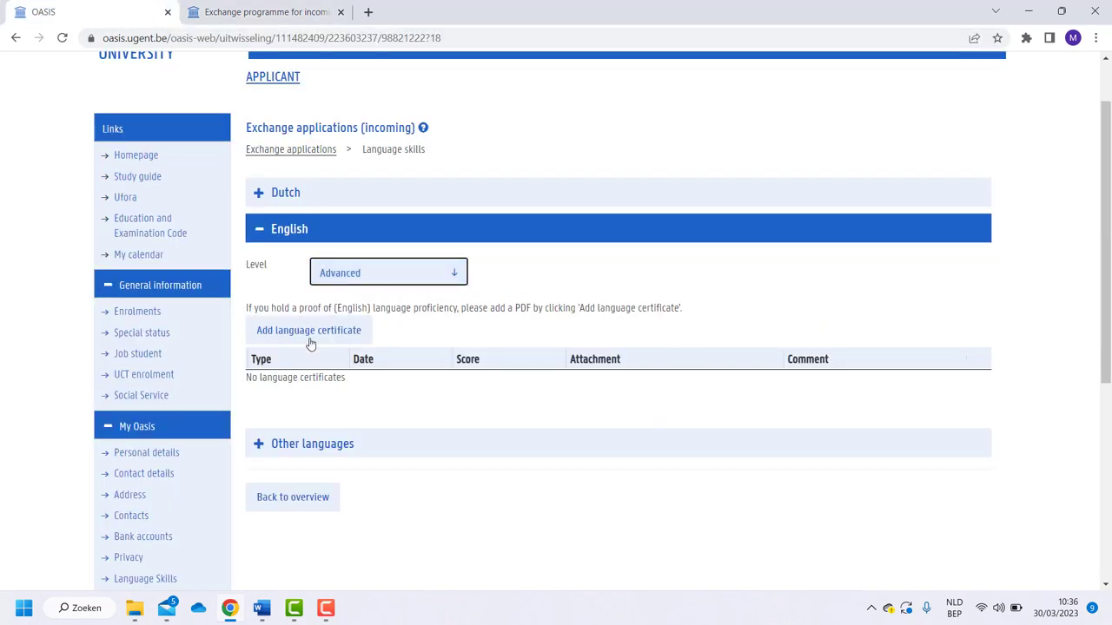
Return to the application overview showing Language skills complete (Dutch Native, English Advanced)
{"action": "left_click", "coordinate": [290, 499]}
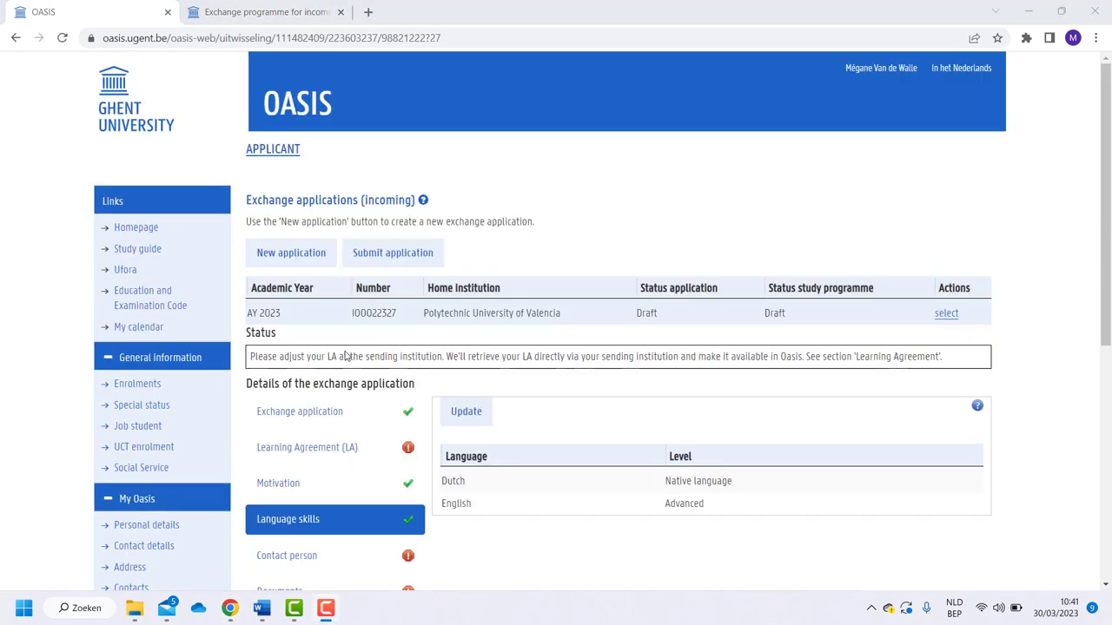
{"action": "scroll", "coordinate": [345, 354], "scroll_direction": "down", "scroll_amount": 3}
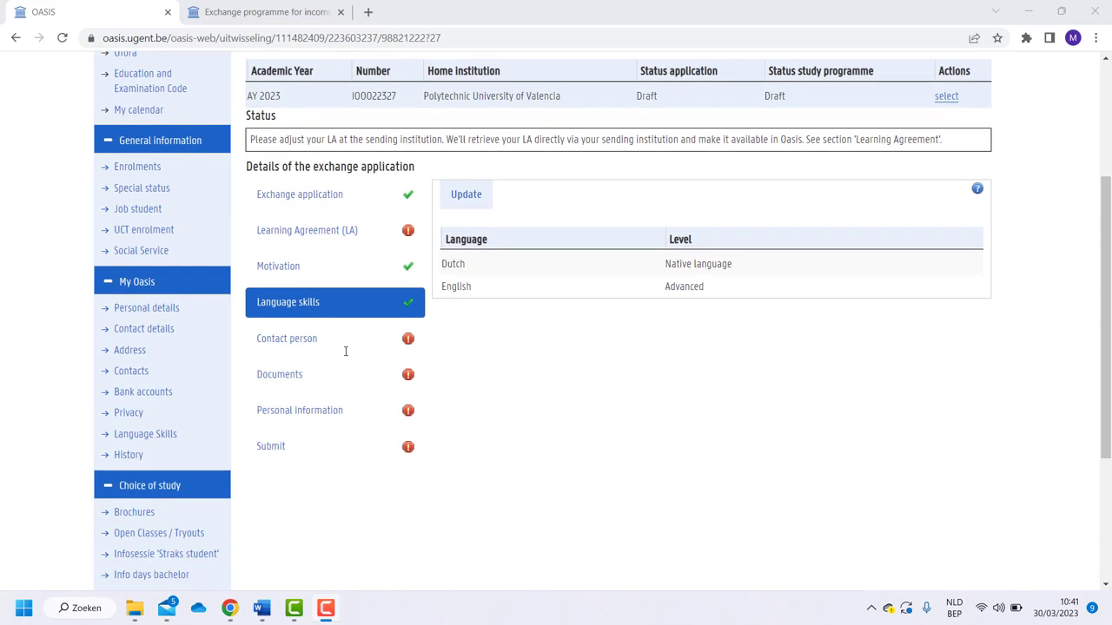
Add a new contact person with affiliation Mother
{"action": "left_click", "coordinate": [346, 347]}
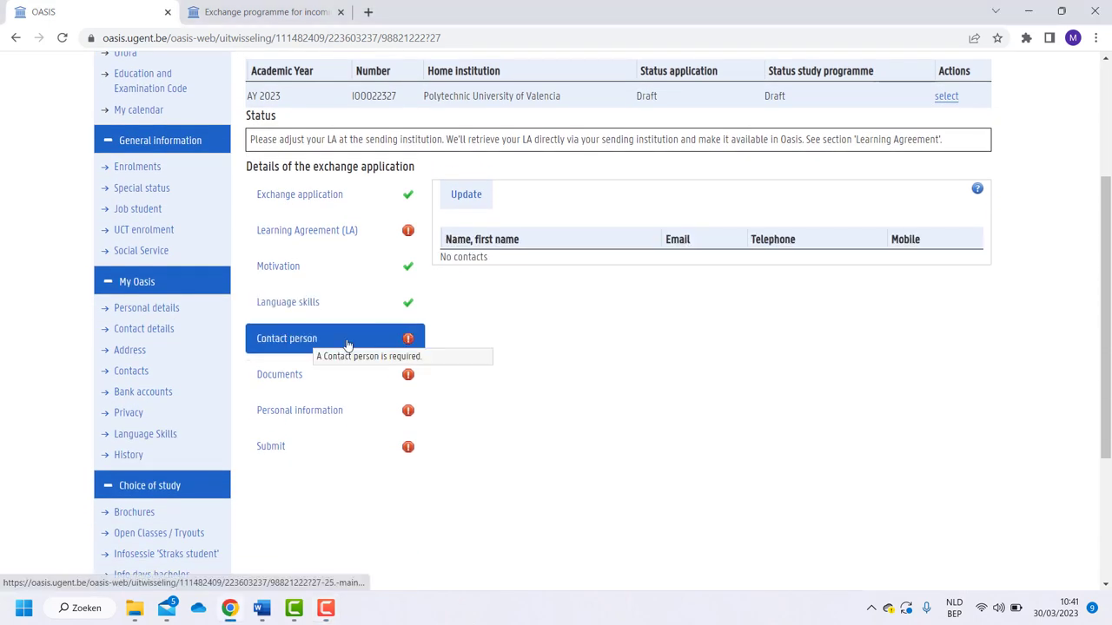
{"action": "left_click", "coordinate": [459, 204]}
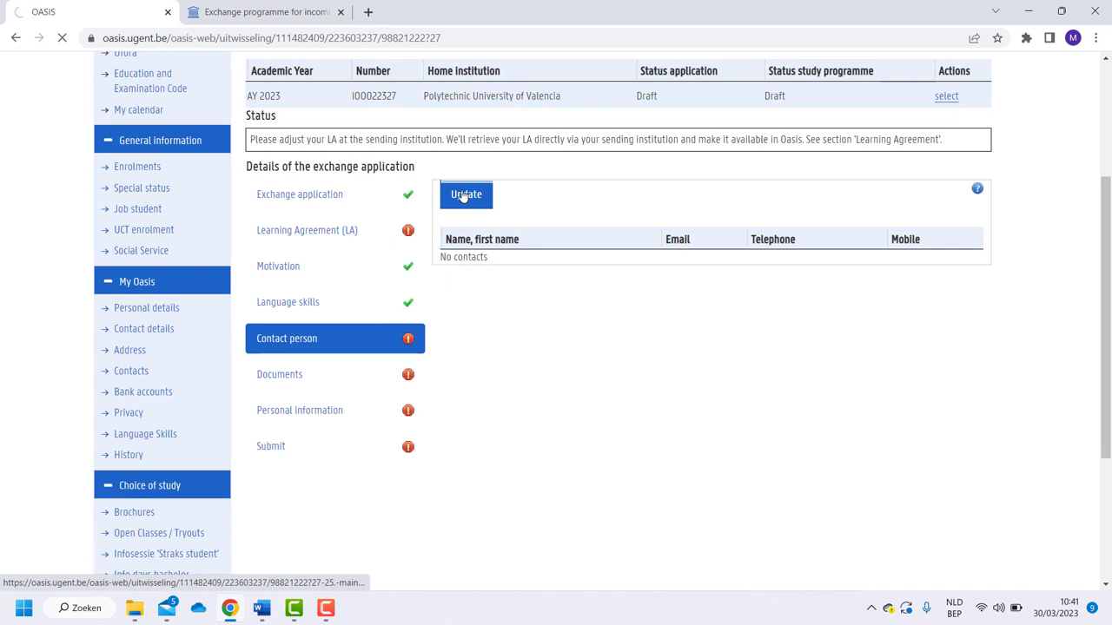
{"action": "left_click", "coordinate": [283, 310]}
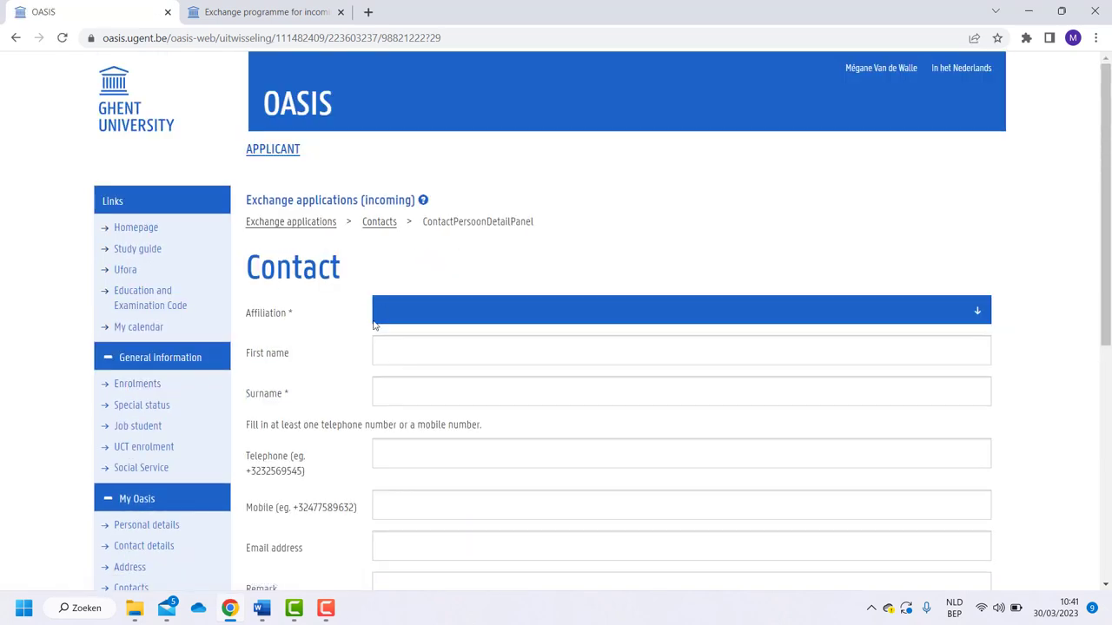
{"action": "left_click", "coordinate": [420, 314]}
{"action": "left_click", "coordinate": [422, 387]}
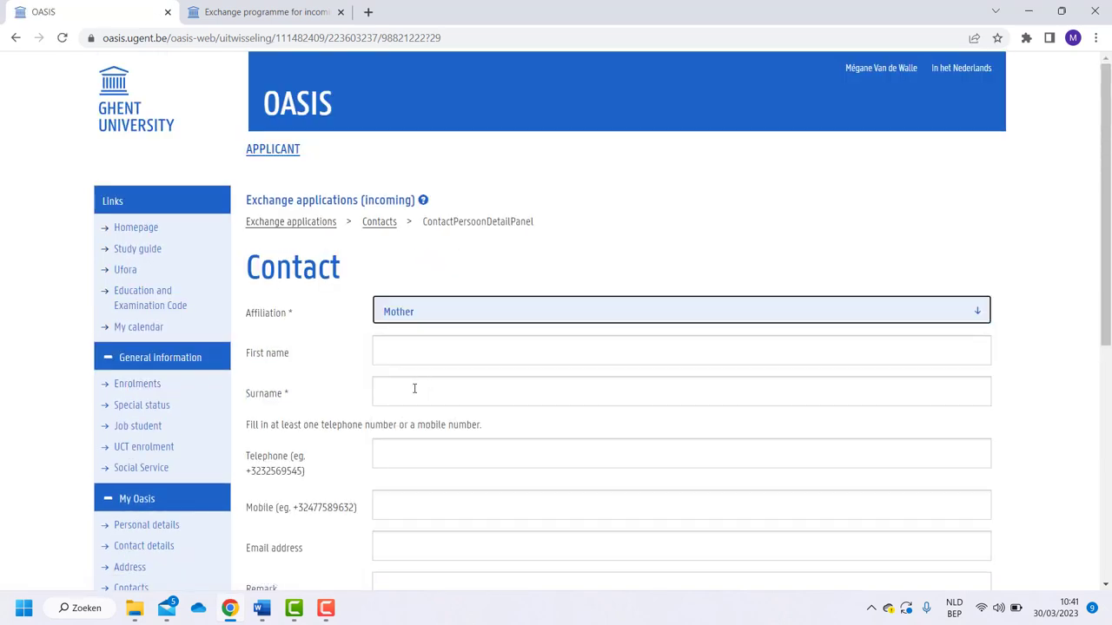
Fill in the mother's surname and telephone number, save the contact, and return to the overview
{"action": "left_click", "coordinate": [414, 388]}
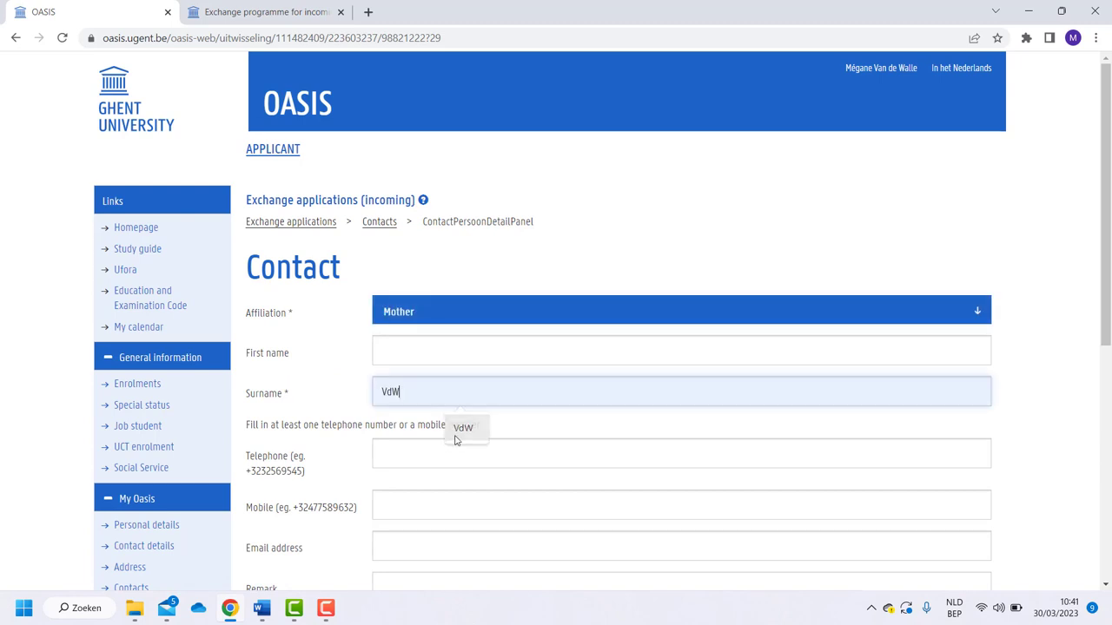
{"action": "left_click", "coordinate": [456, 428]}
{"action": "scroll", "coordinate": [455, 440], "scroll_direction": "down", "scroll_amount": 2}
{"action": "left_click", "coordinate": [430, 317]}
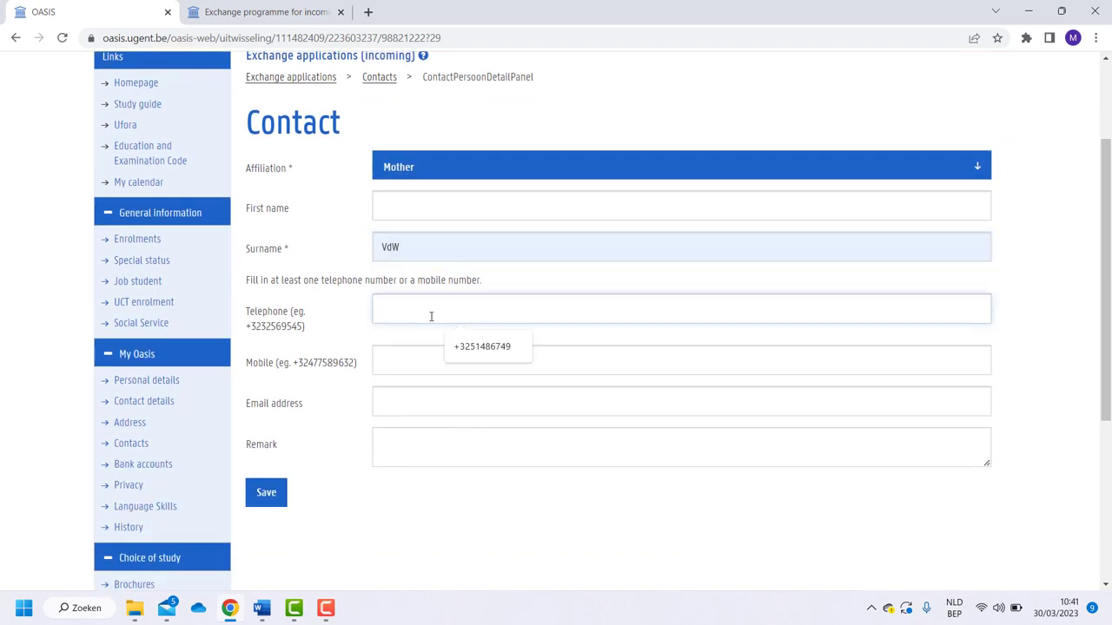
{"action": "left_click", "coordinate": [455, 346]}
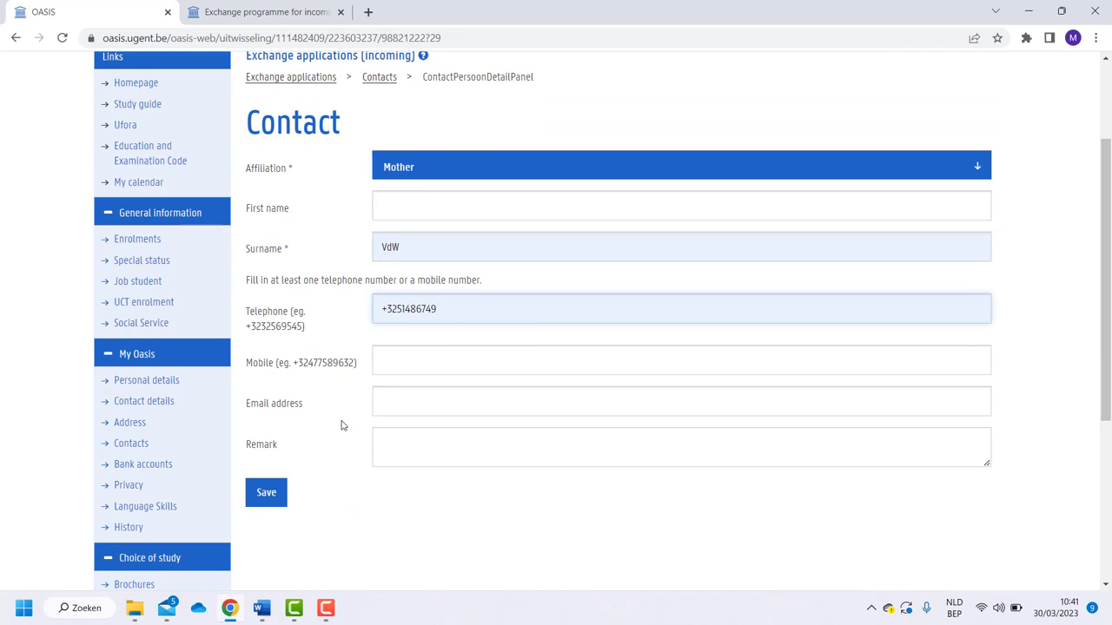
{"action": "left_click", "coordinate": [283, 494]}
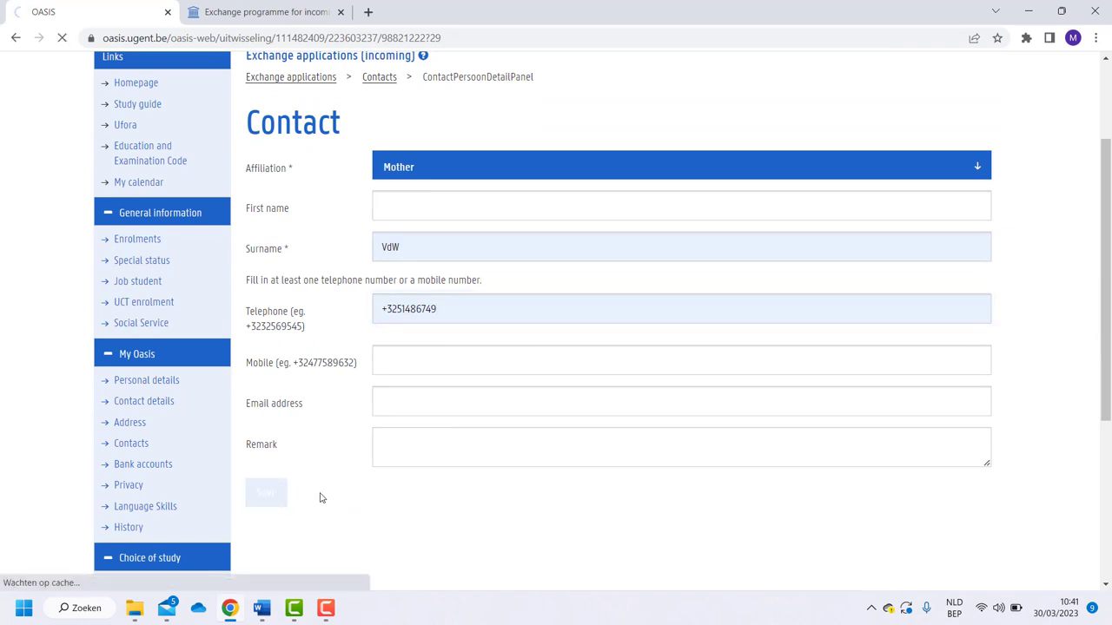
{"action": "left_click", "coordinate": [298, 398]}
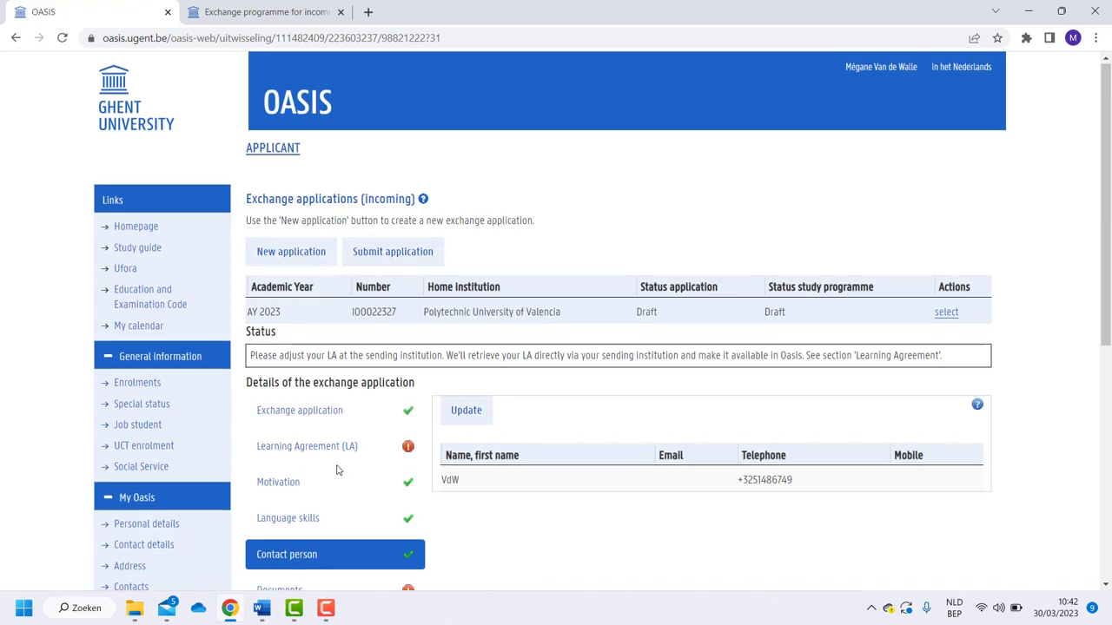
Attach 'Transcript of records.pdf' as the Transcript of Records in Documents and save it
{"action": "scroll", "coordinate": [337, 469], "scroll_direction": "down", "scroll_amount": 1}
{"action": "scroll", "coordinate": [338, 451], "scroll_direction": "down", "scroll_amount": 1}
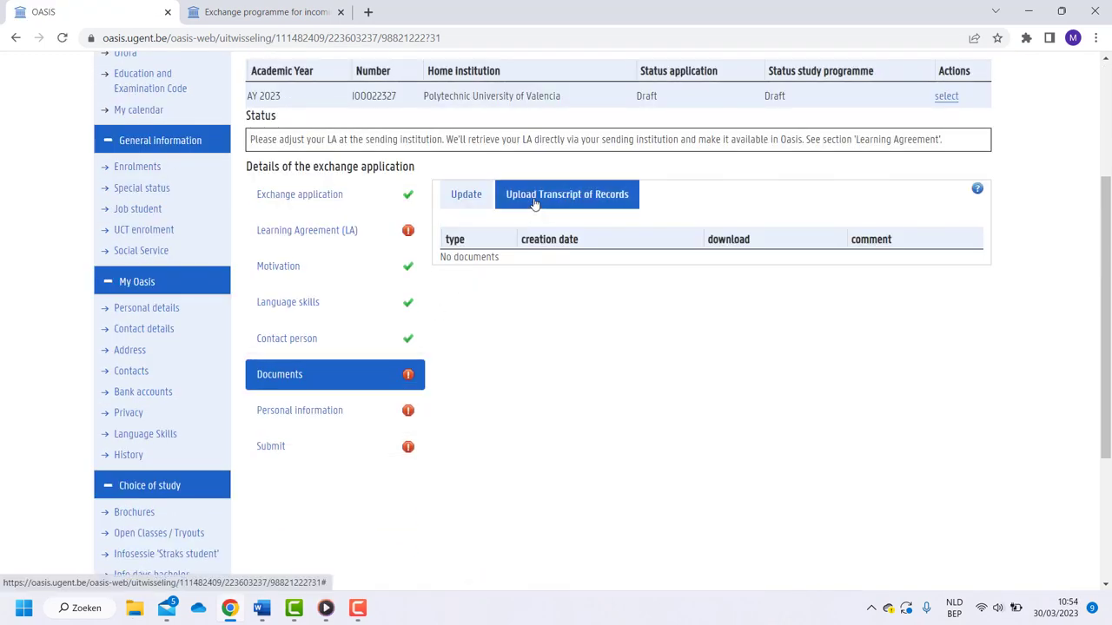
{"action": "left_click", "coordinate": [536, 198]}
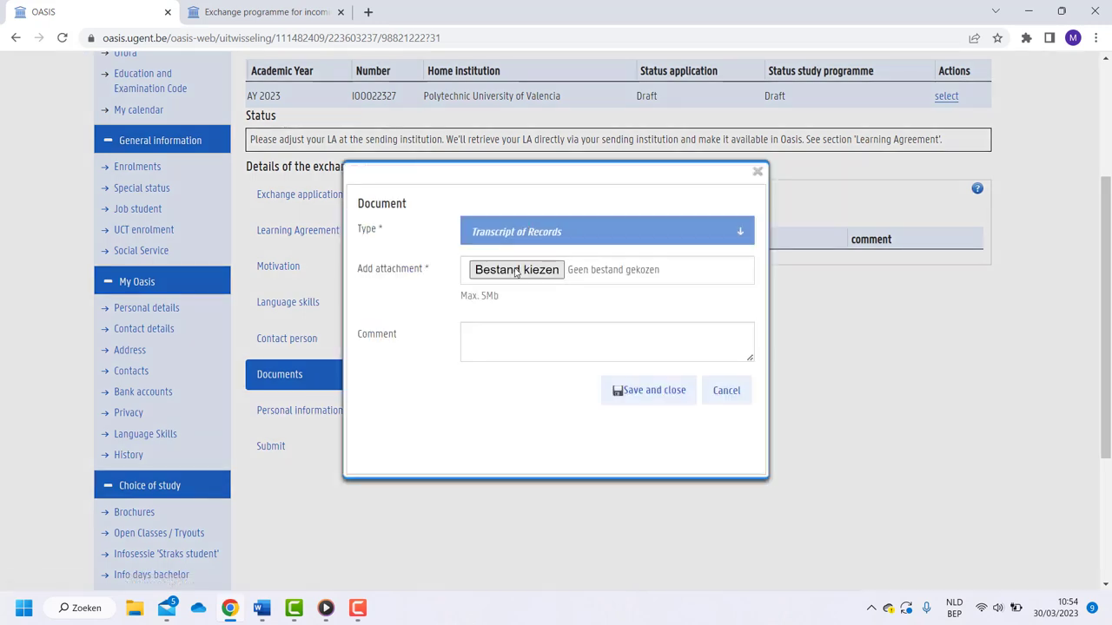
{"action": "left_click", "coordinate": [516, 270]}
{"action": "left_click", "coordinate": [303, 129]}
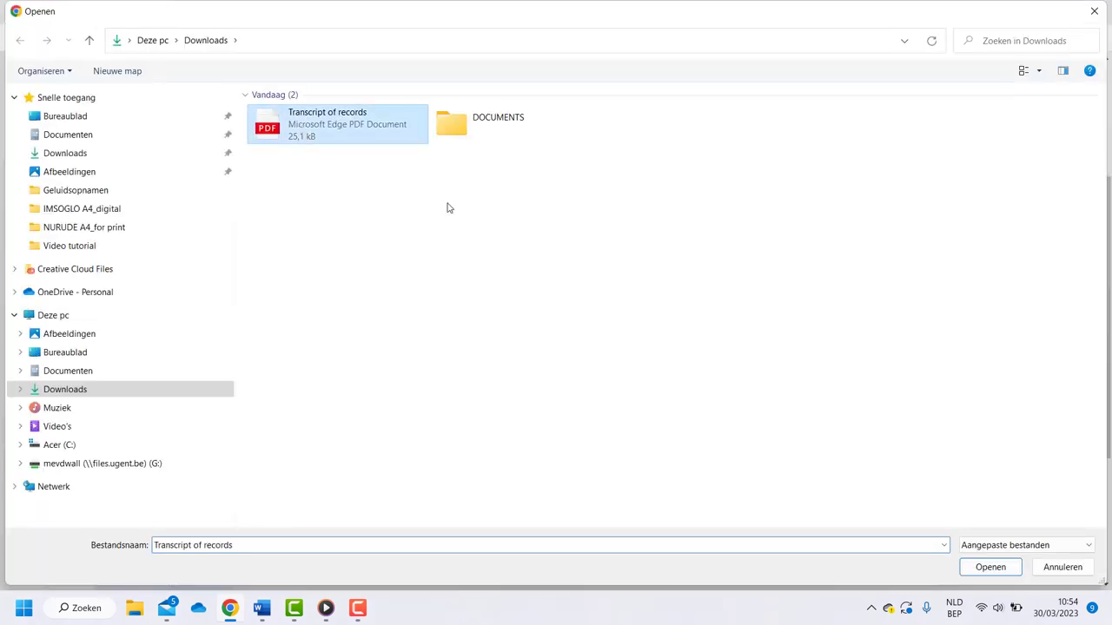
{"action": "left_click", "coordinate": [995, 573]}
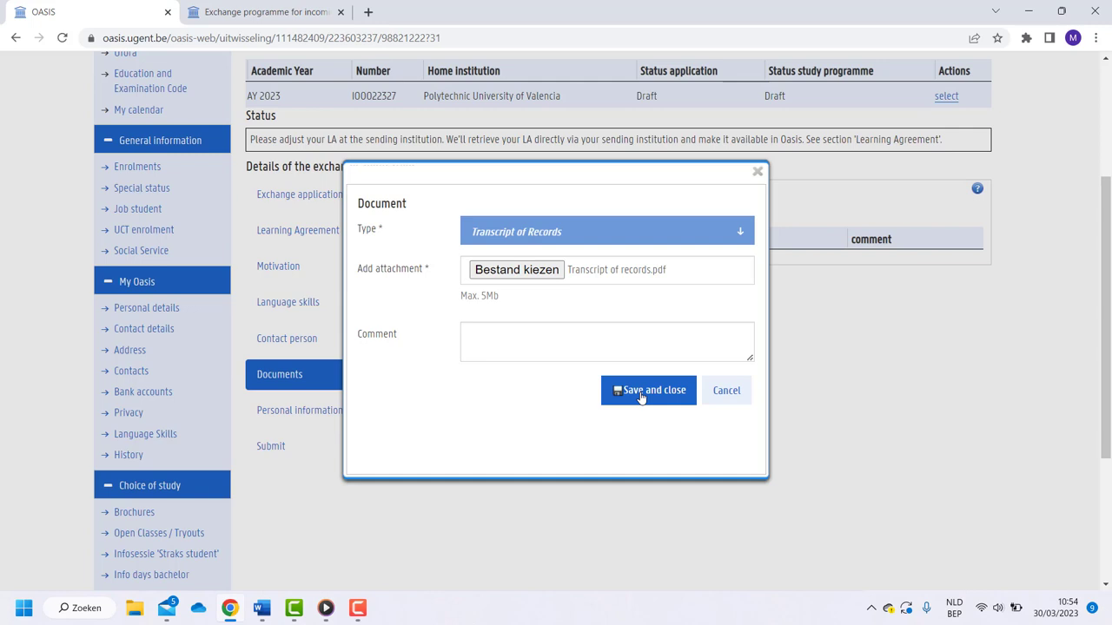
{"action": "left_click", "coordinate": [640, 397]}
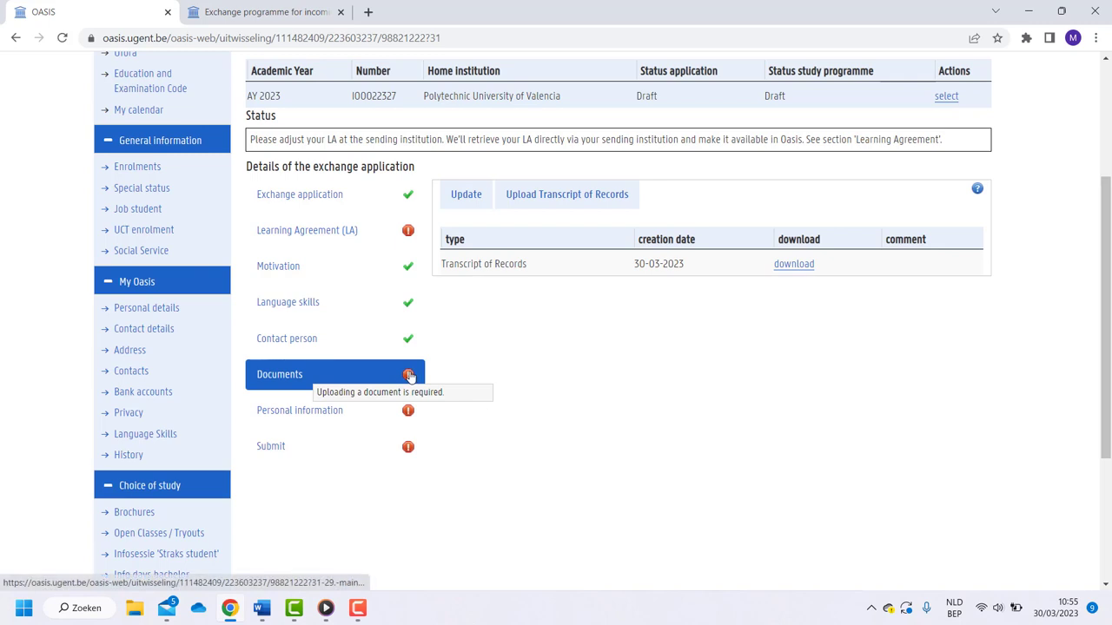
{"action": "mouse_move", "coordinate": [406, 231]}
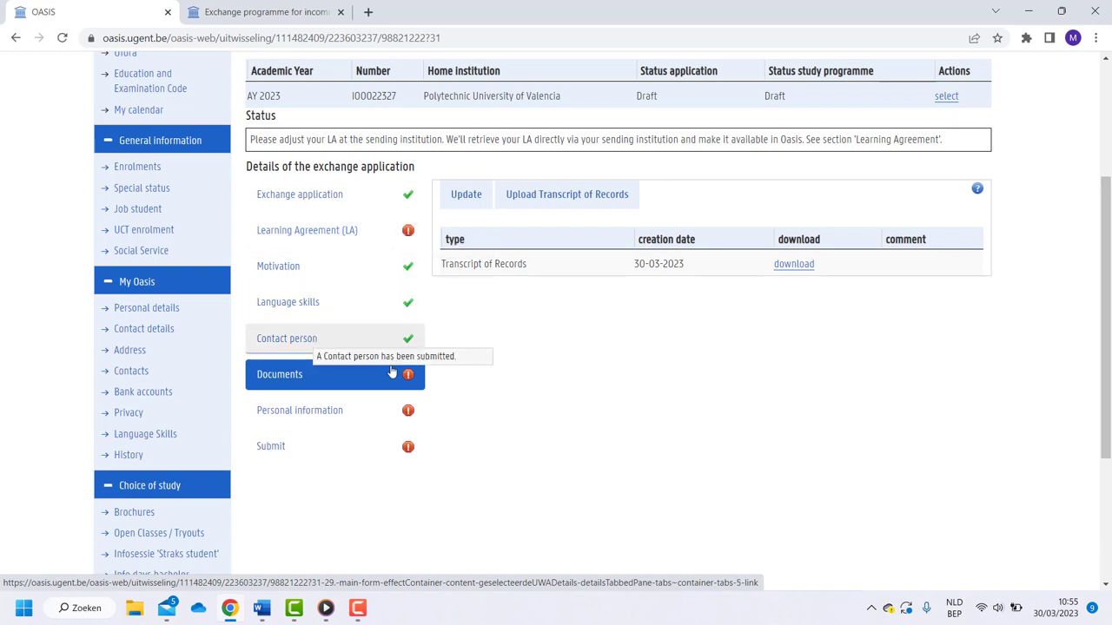
Change the personal information gender identity to Female, then return to the application overview
{"action": "left_click", "coordinate": [407, 410]}
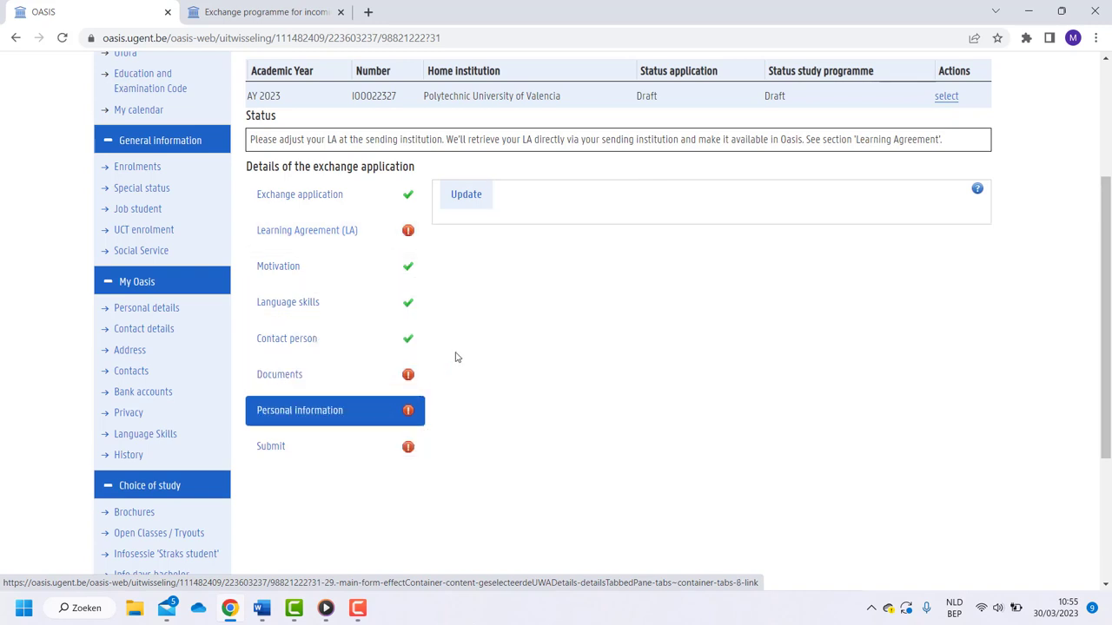
{"action": "left_click", "coordinate": [469, 200]}
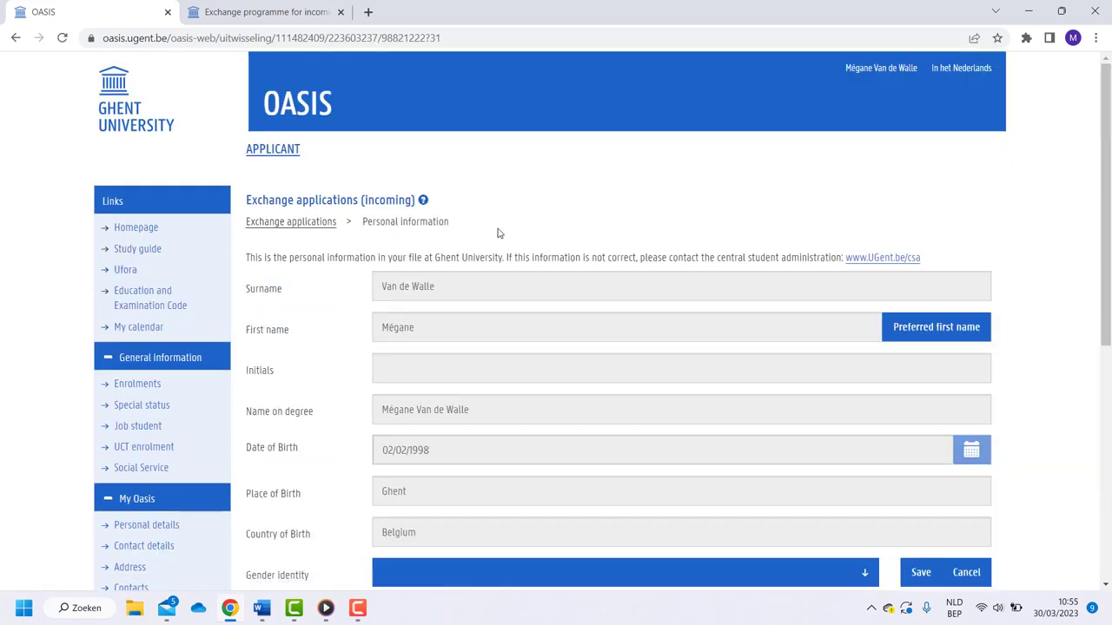
{"action": "scroll", "coordinate": [525, 258], "scroll_direction": "down", "scroll_amount": 3}
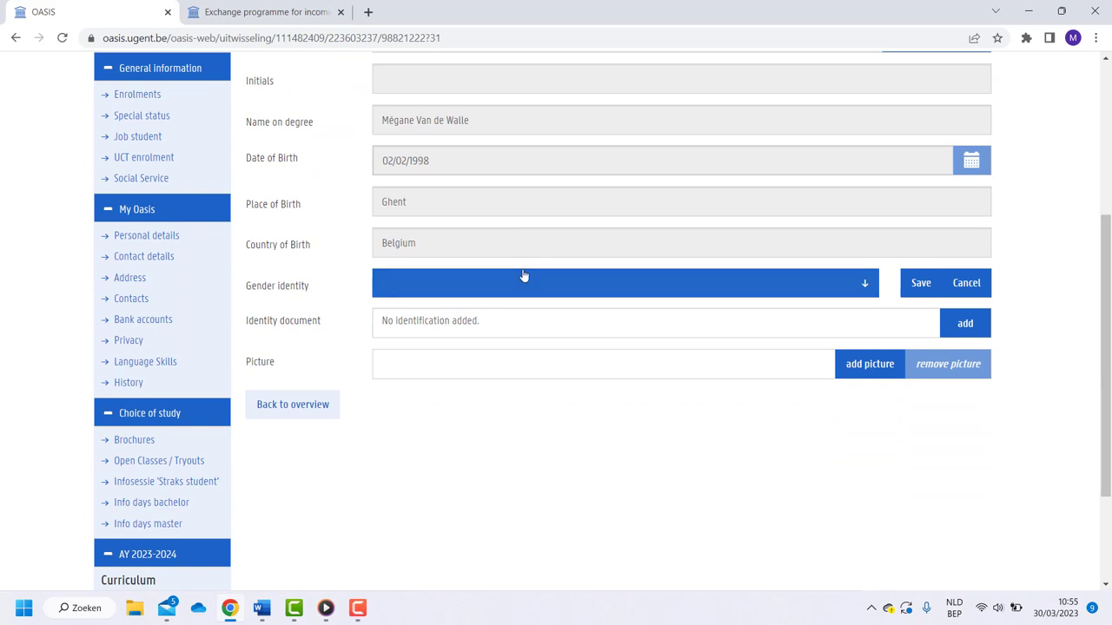
{"action": "left_click", "coordinate": [524, 280]}
{"action": "left_click", "coordinate": [506, 360]}
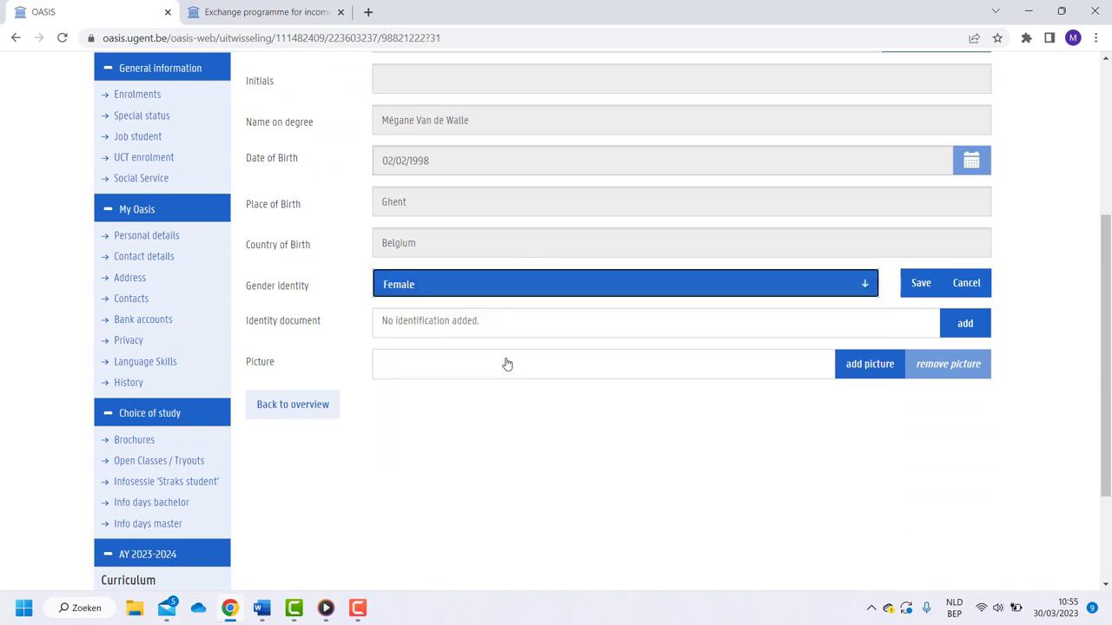
{"action": "left_click", "coordinate": [784, 372]}
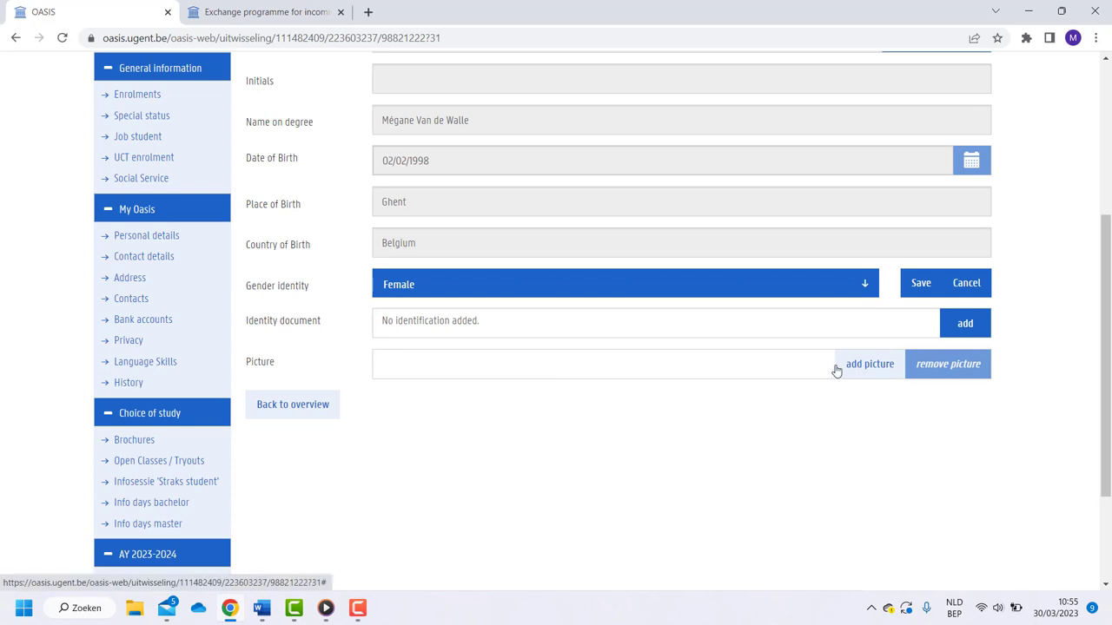
{"action": "left_click", "coordinate": [299, 404]}
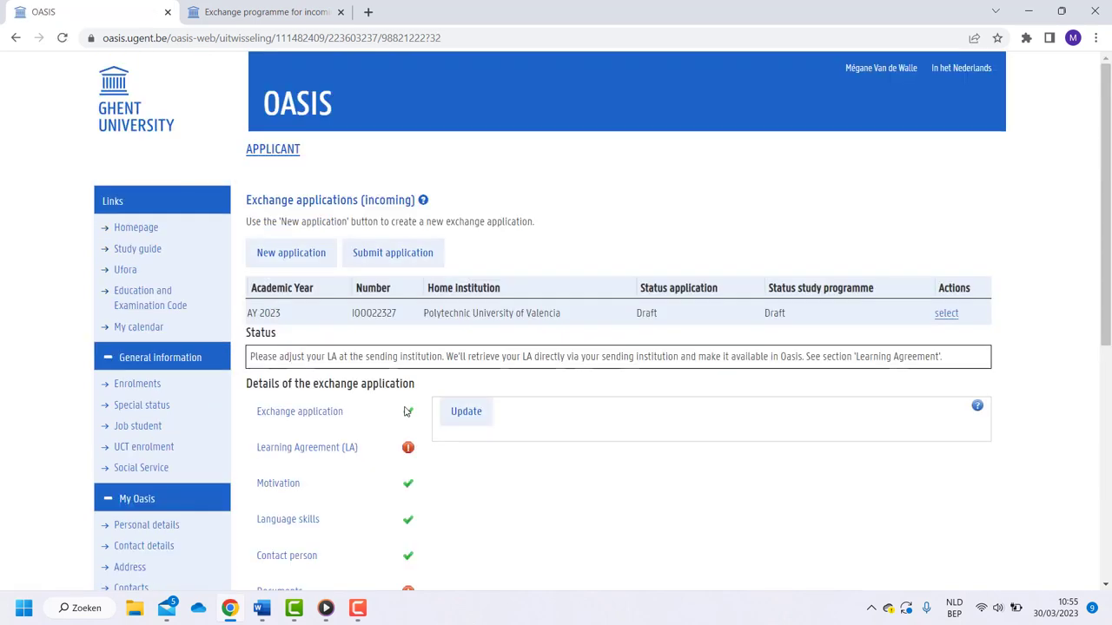
Open the Submit step from the exchange application's details list
{"action": "scroll", "coordinate": [404, 411], "scroll_direction": "down", "scroll_amount": 3}
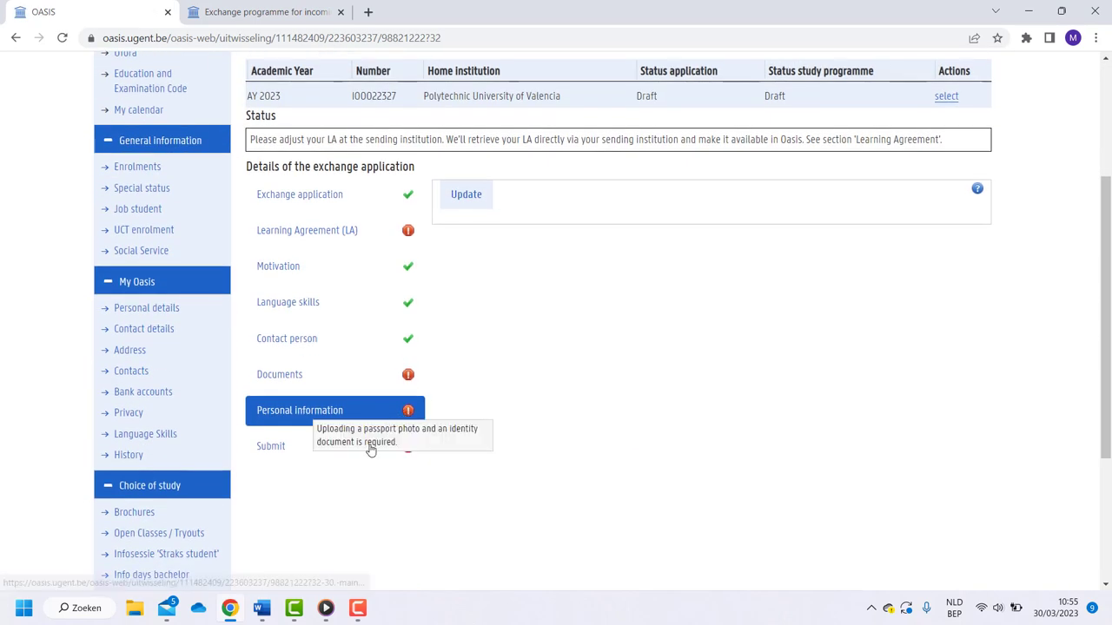
{"action": "left_click", "coordinate": [291, 452]}
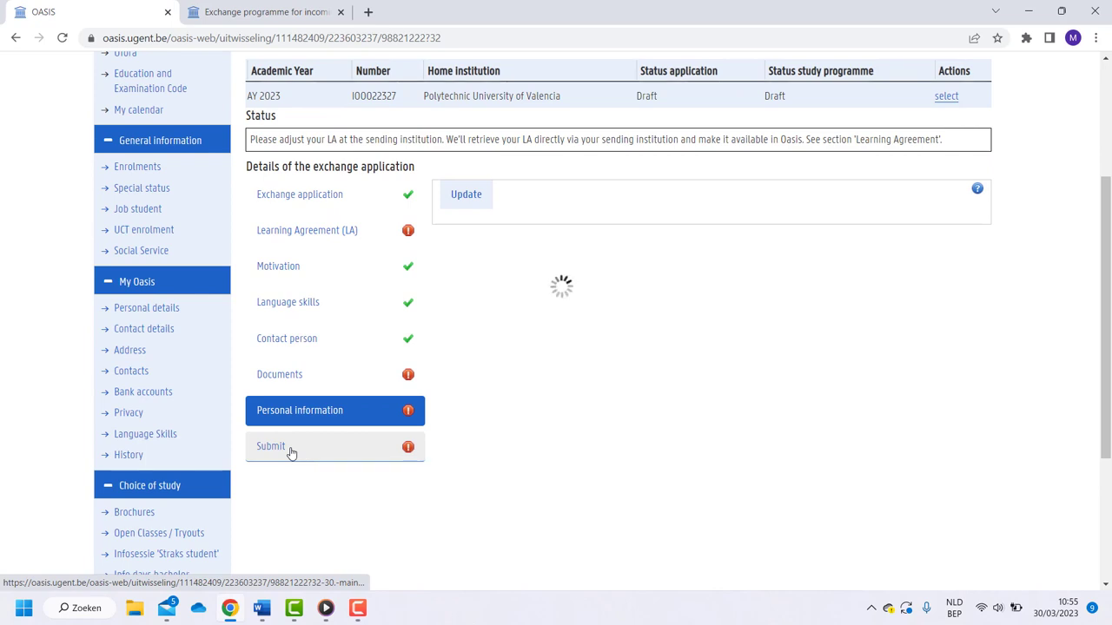